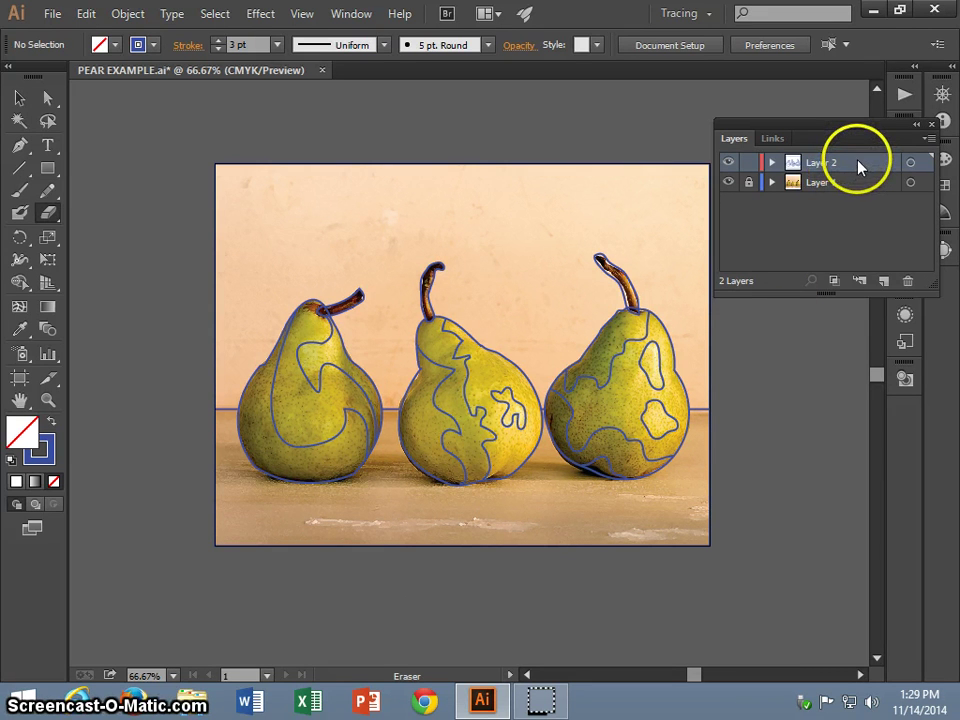
- Rename Layer 2 as "contour lines" and Layer 1 as "photograph"
double_click(822, 162)
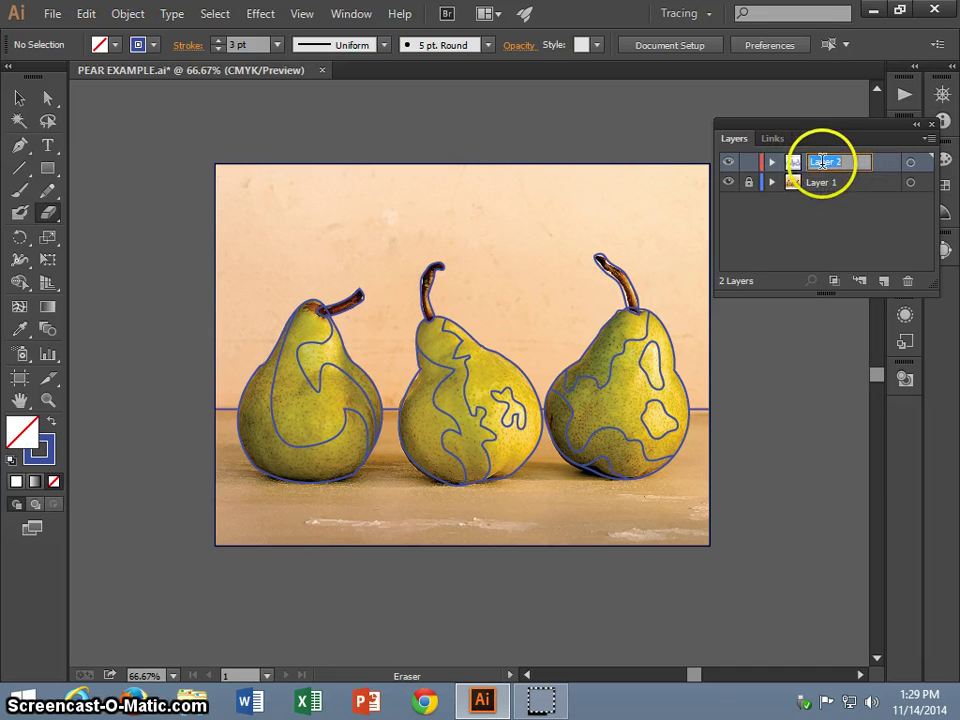
text(line)
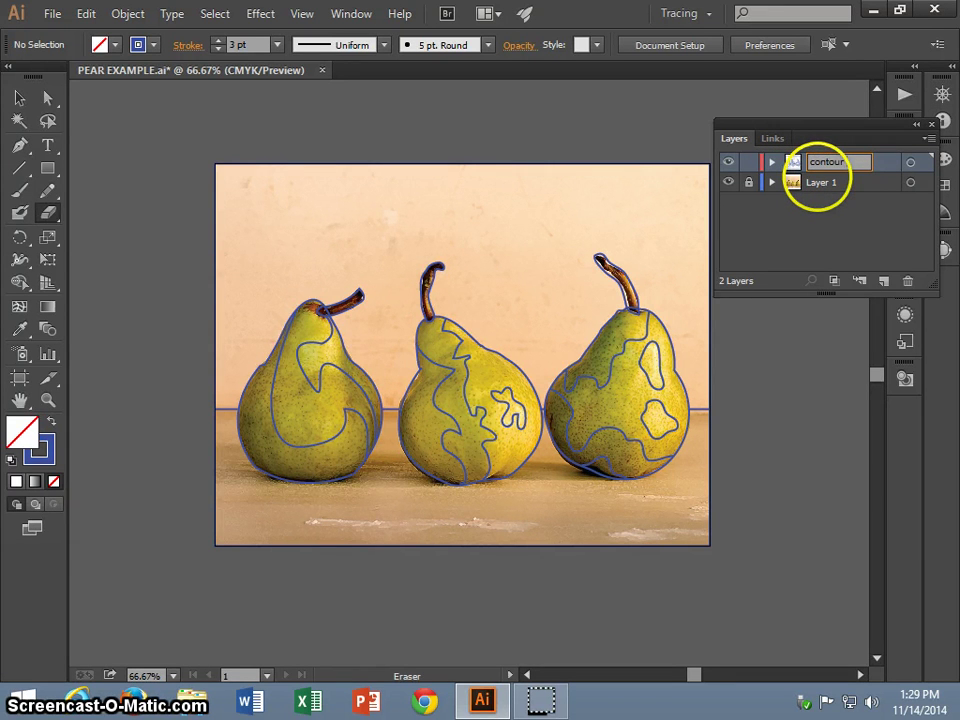
double_click(834, 183)
text(photograph)
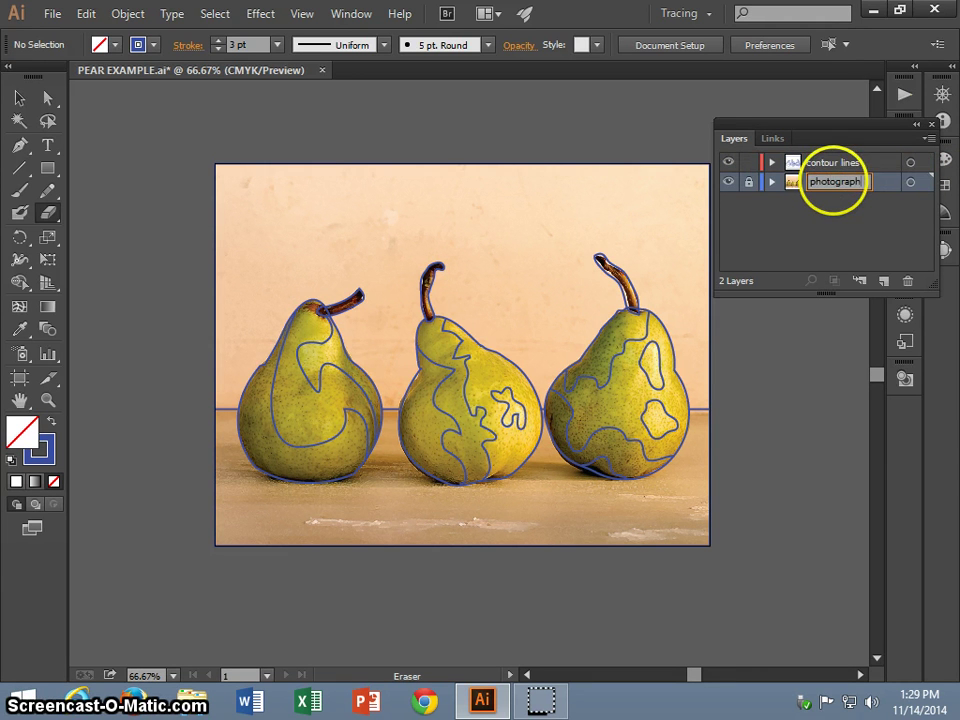
click(840, 218)
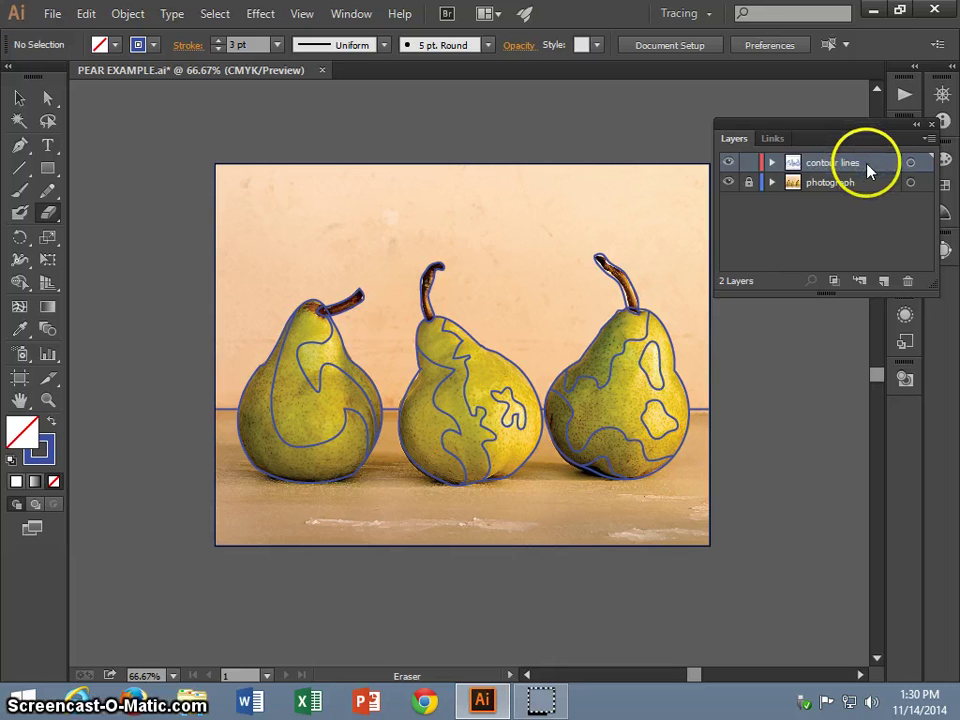
- Duplicate the contour lines layer and rename the copy "live paint"
drag(868, 165, 885, 279)
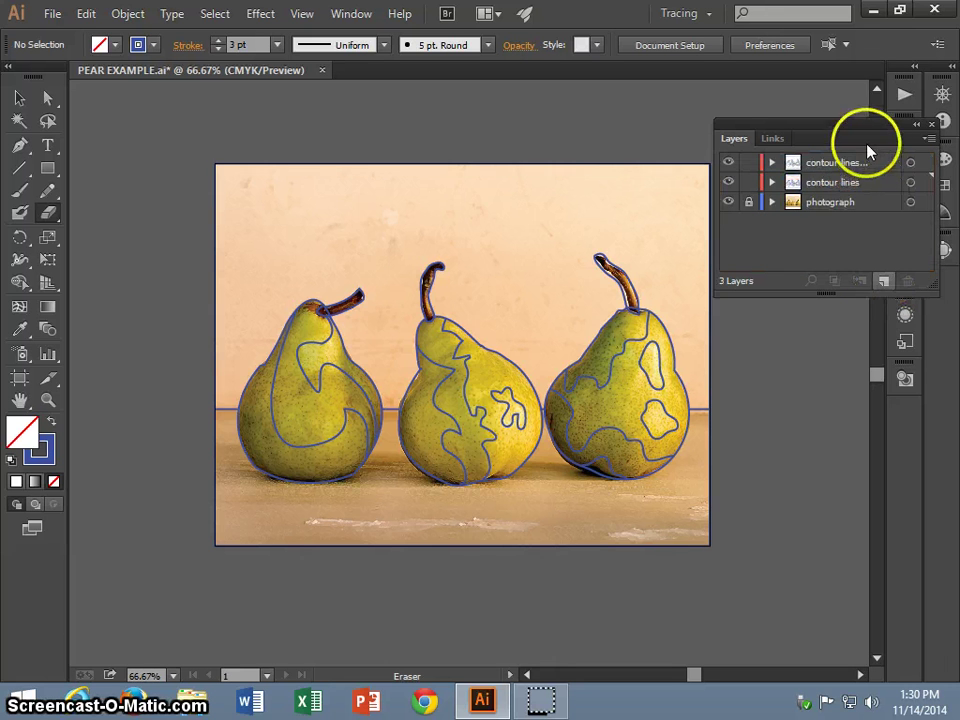
click(847, 167)
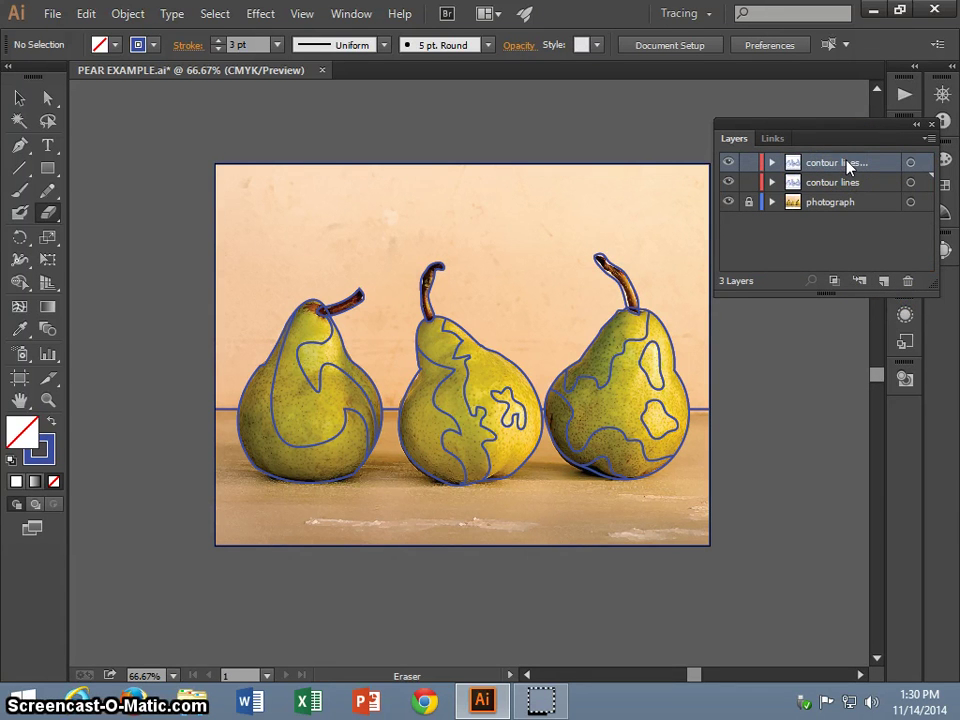
double_click(845, 163)
click(863, 243)
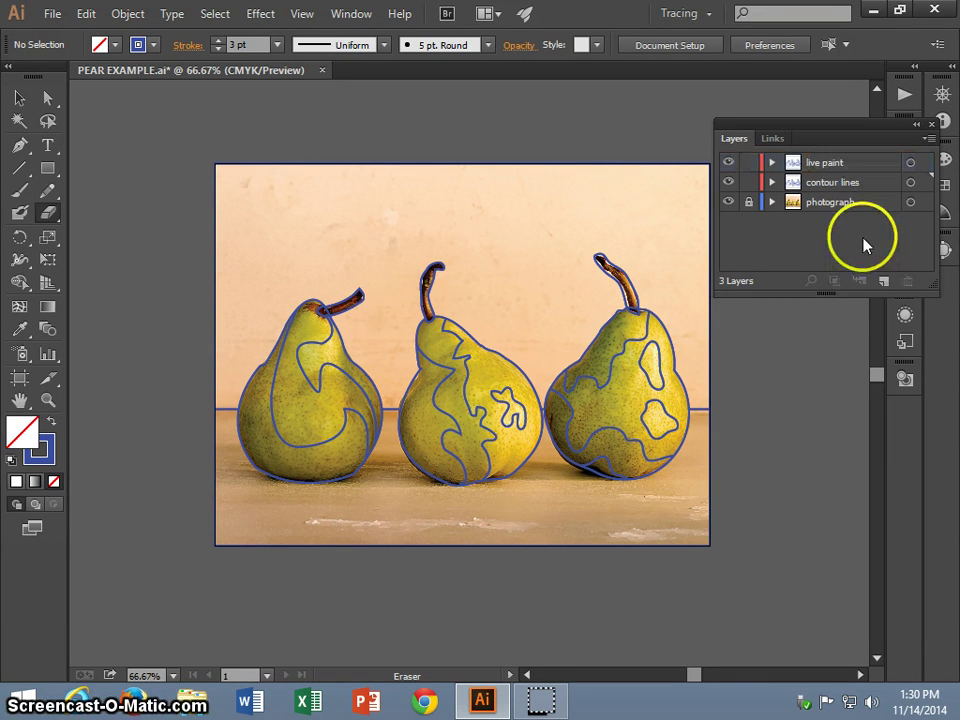
- Hide and lock the contour lines layer, leaving the live paint layer visible and editable
click(729, 164)
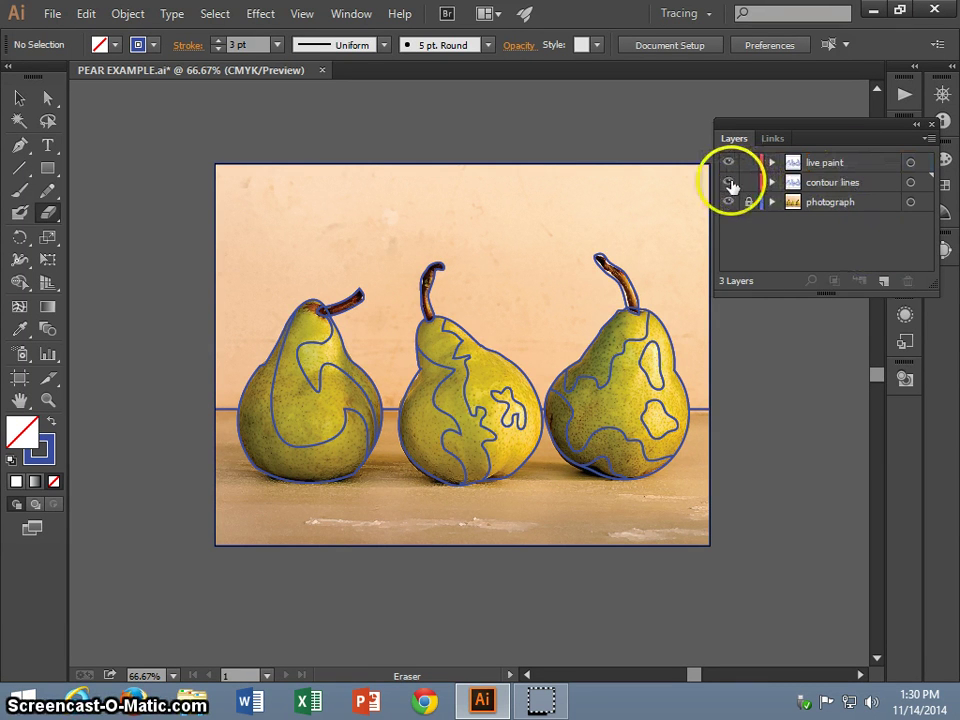
click(729, 185)
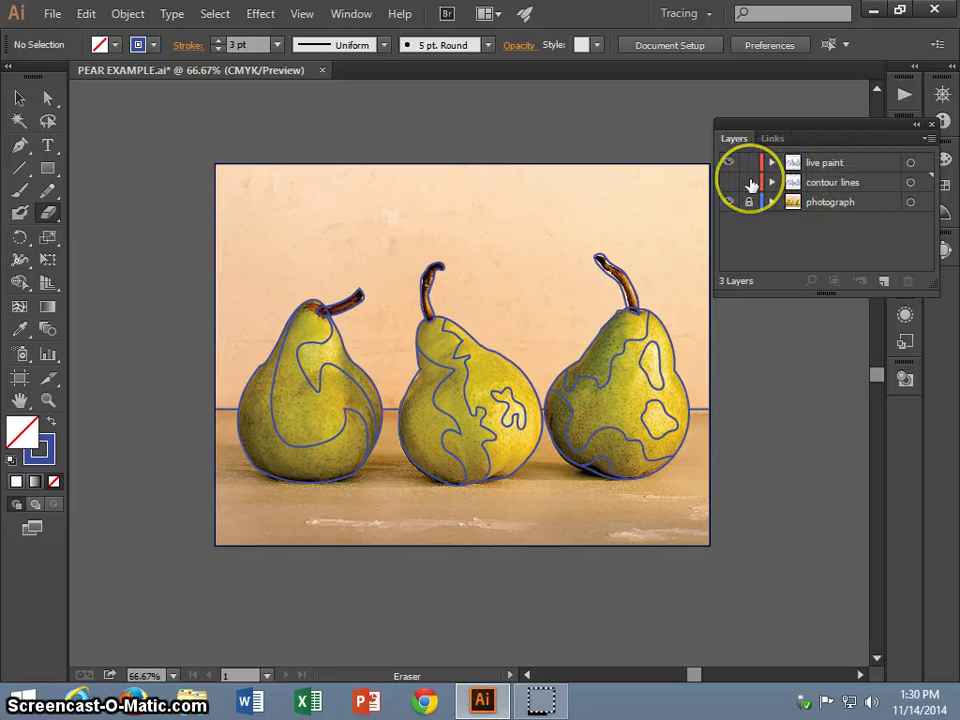
click(750, 183)
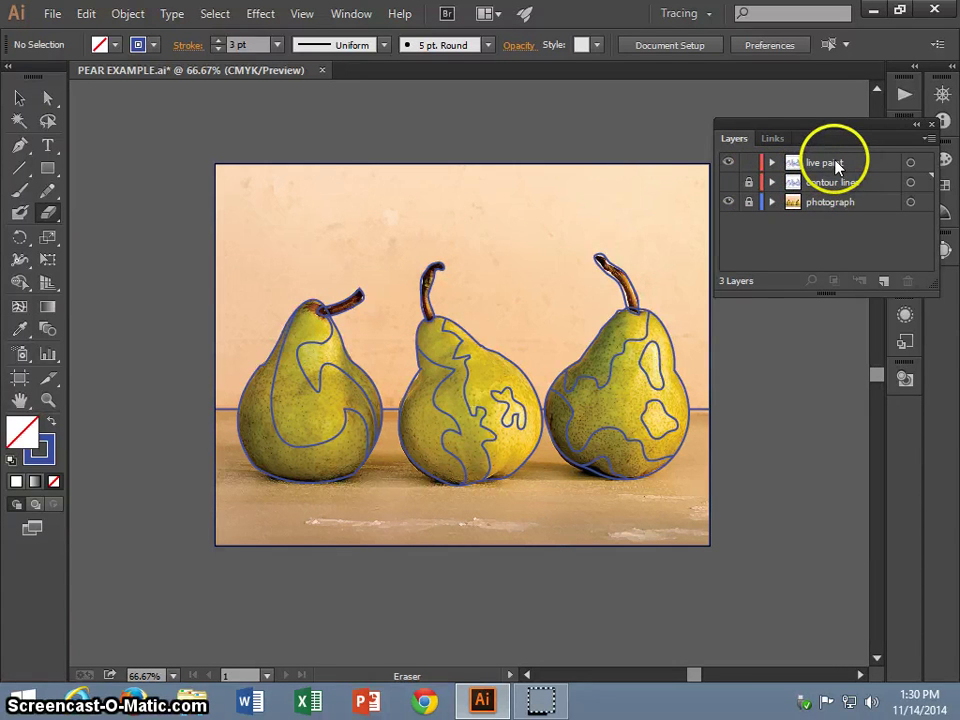
drag(814, 129, 762, 144)
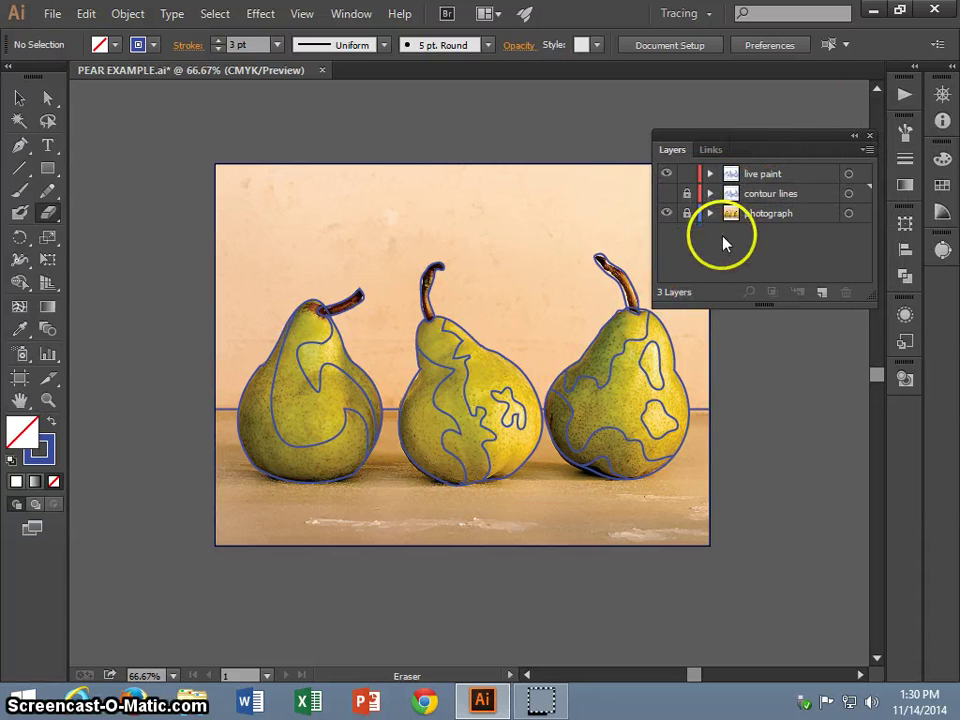
- Select all the blue contour paths with the Magic Wand and make them into a Live Paint group
click(17, 122)
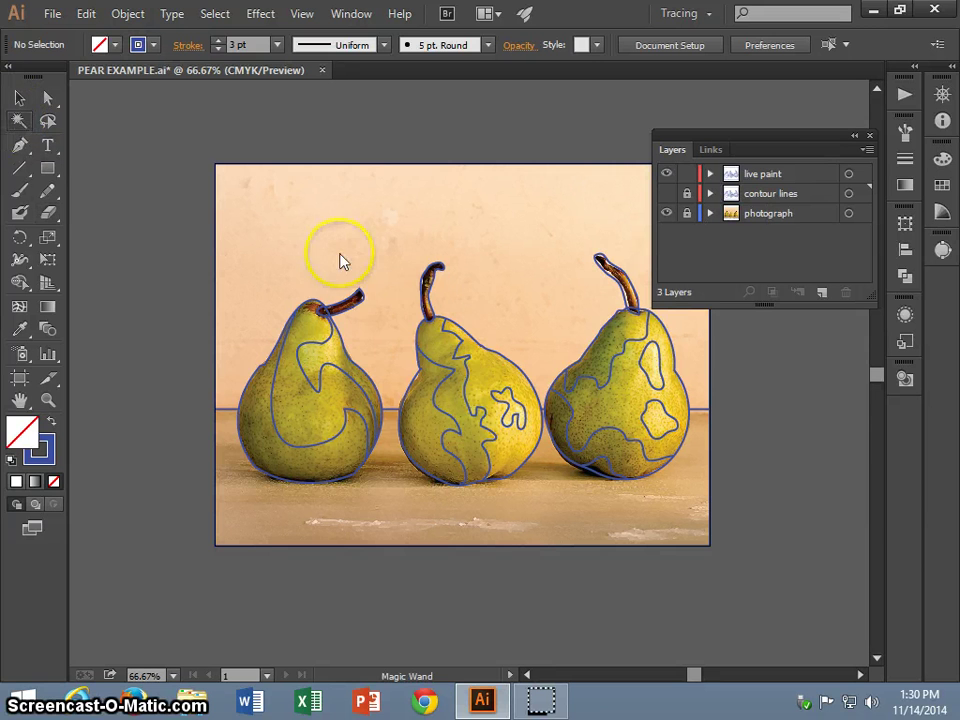
click(444, 318)
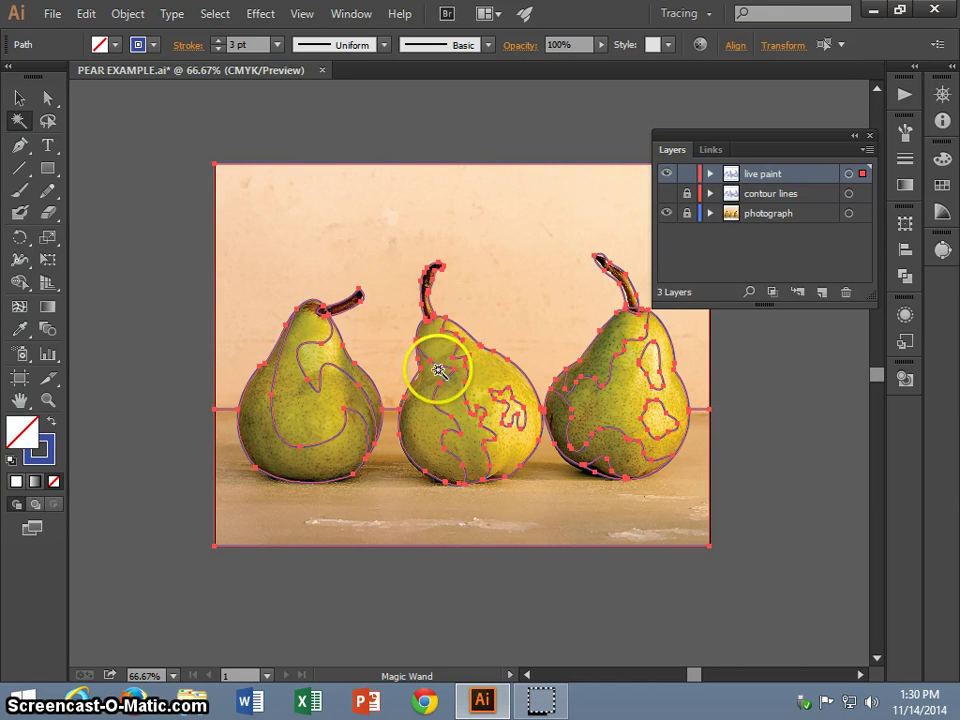
click(134, 20)
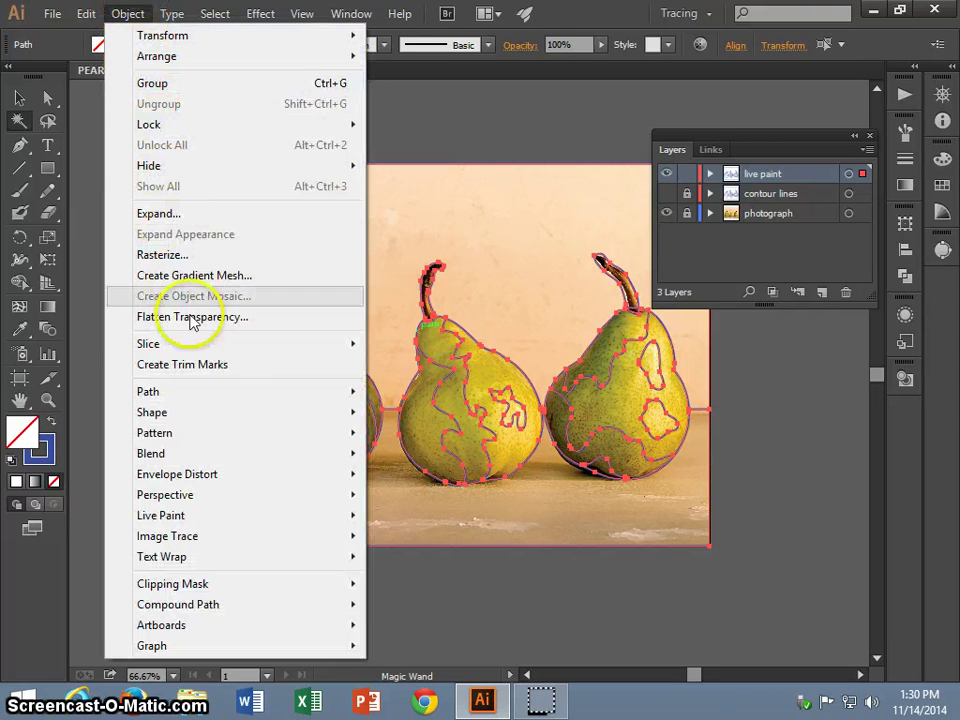
mouse_move(251, 520)
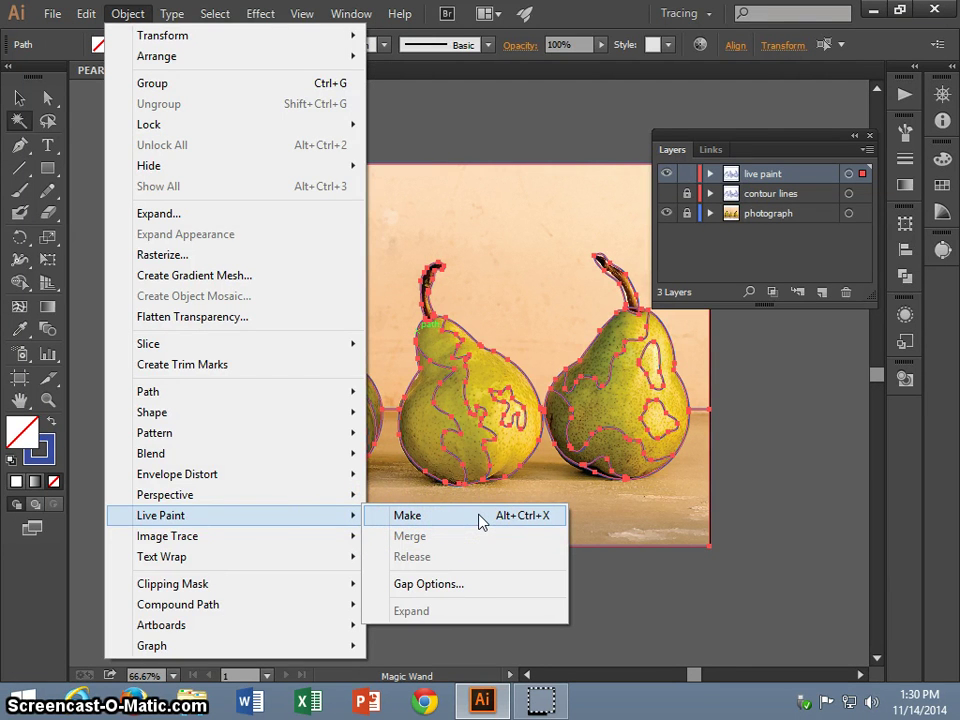
click(407, 515)
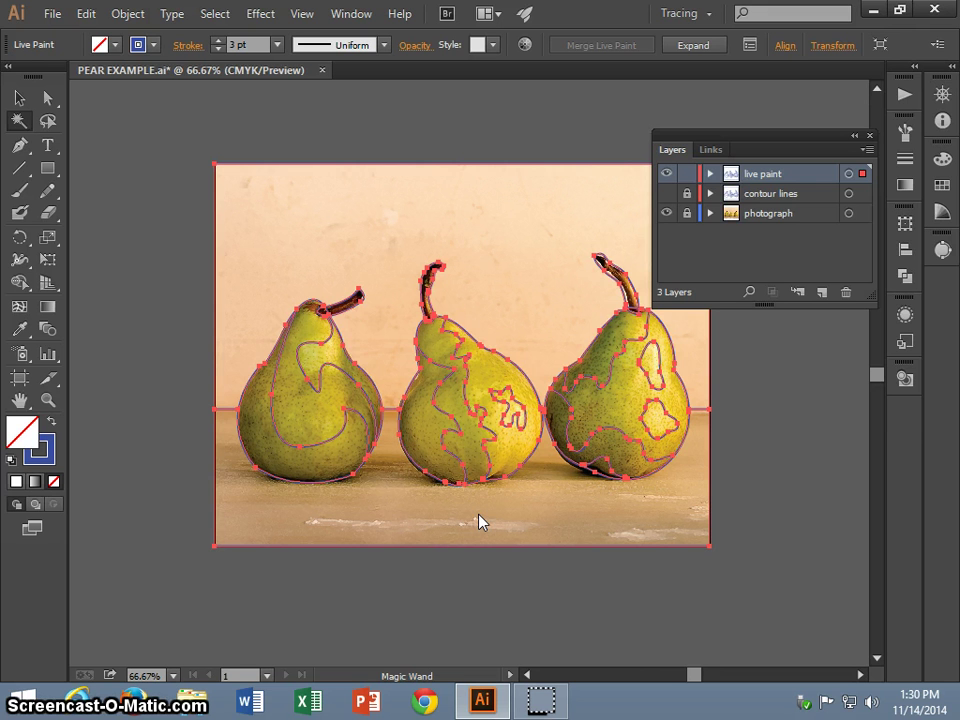
- Switch to the Live Paint Bucket and accept its options with Paint Fills, Paint Strokes and Cursor Swatch Preview enabled
click(16, 287)
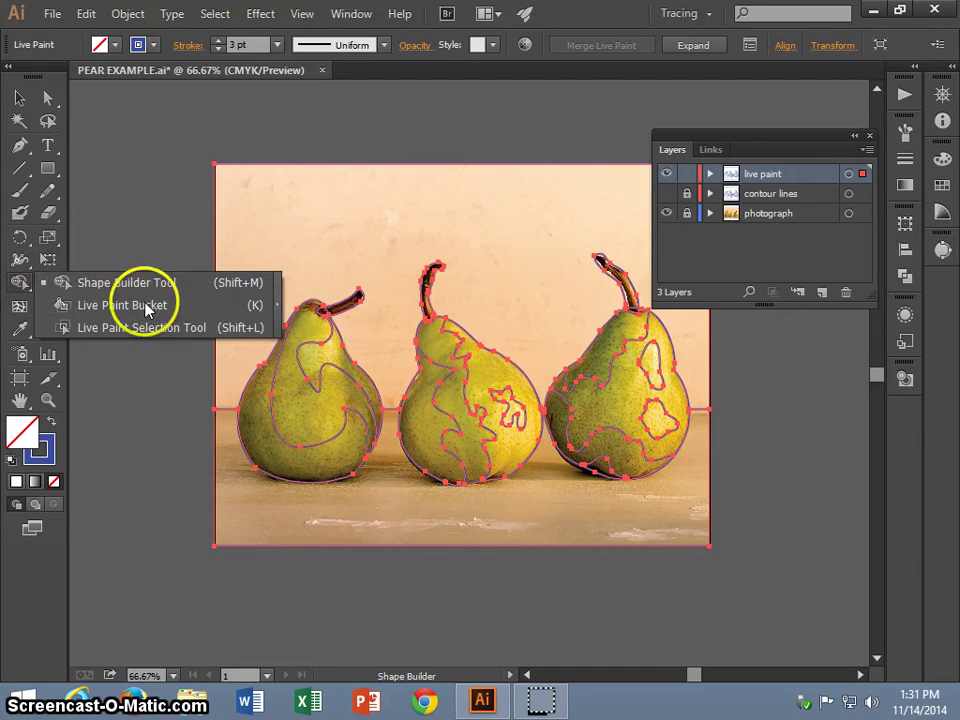
click(215, 312)
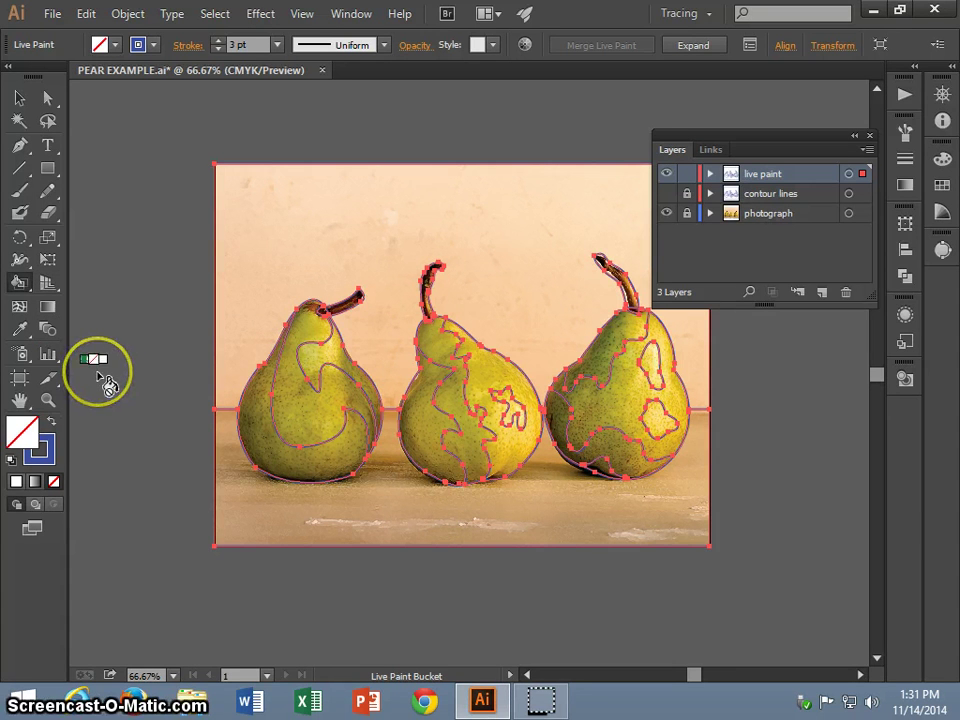
double_click(21, 284)
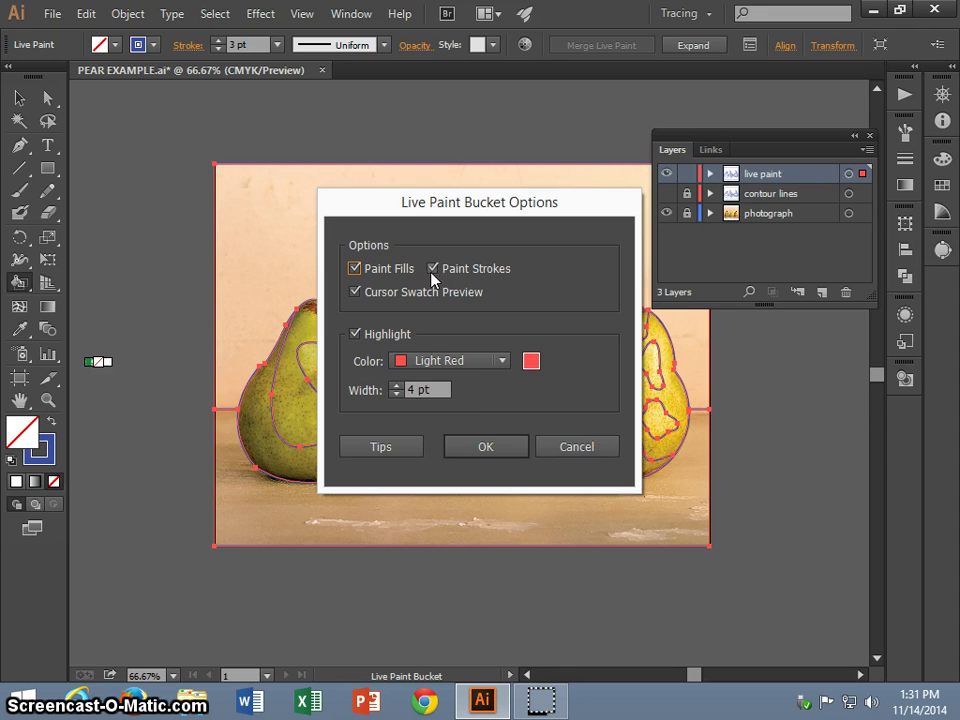
click(487, 446)
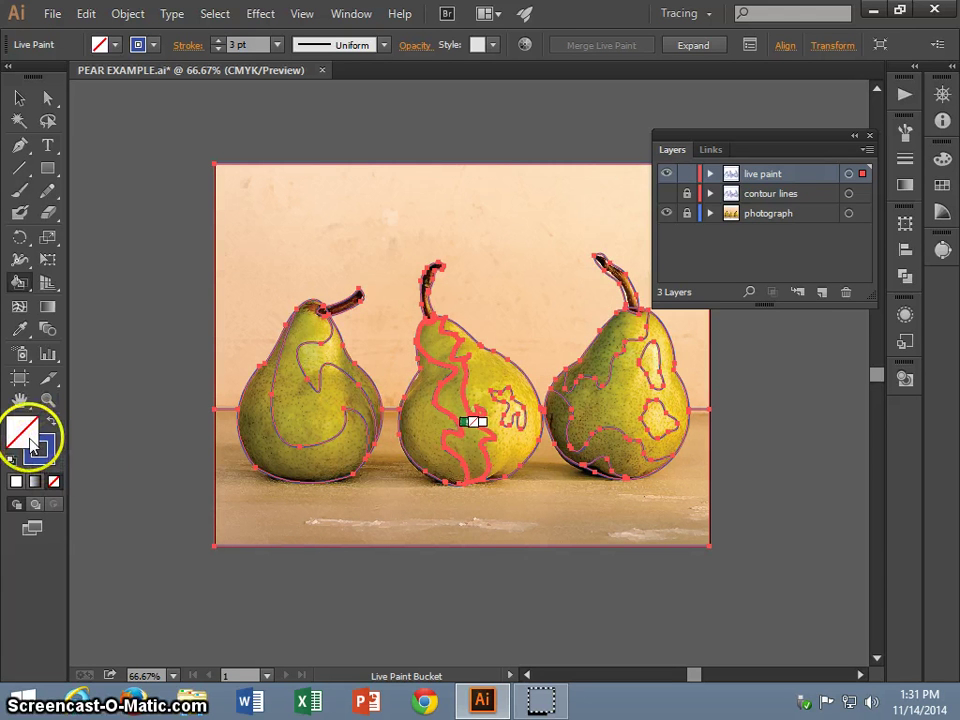
- Set the fill to a medium green and paint the left pear's lower shadow, the middle pear's right side and the right pear's lower region
double_click(28, 438)
click(598, 348)
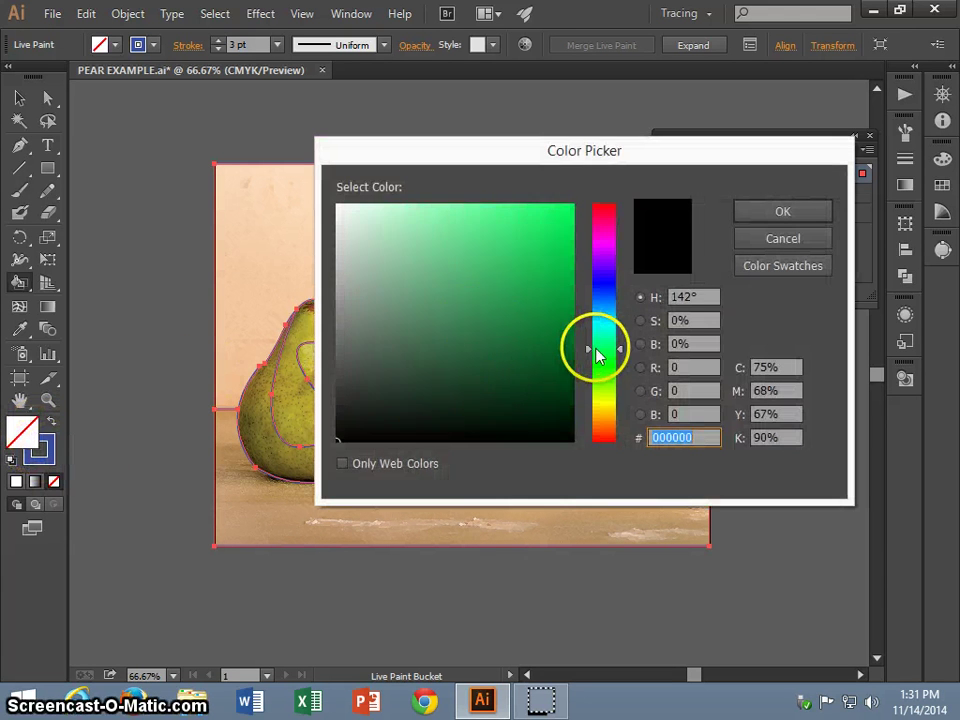
click(480, 320)
click(775, 239)
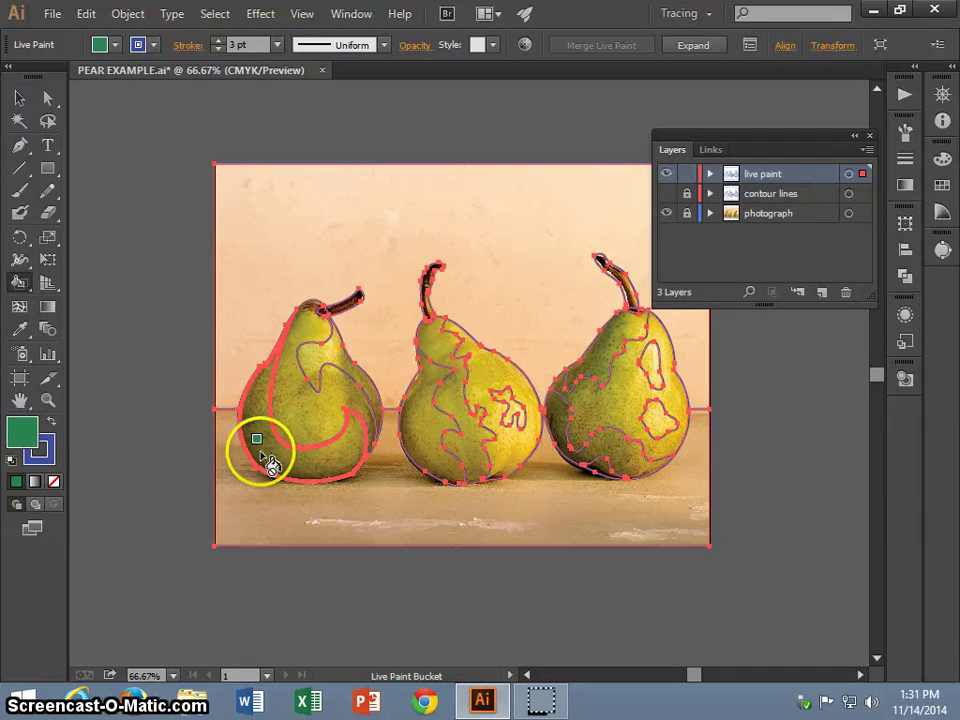
click(265, 455)
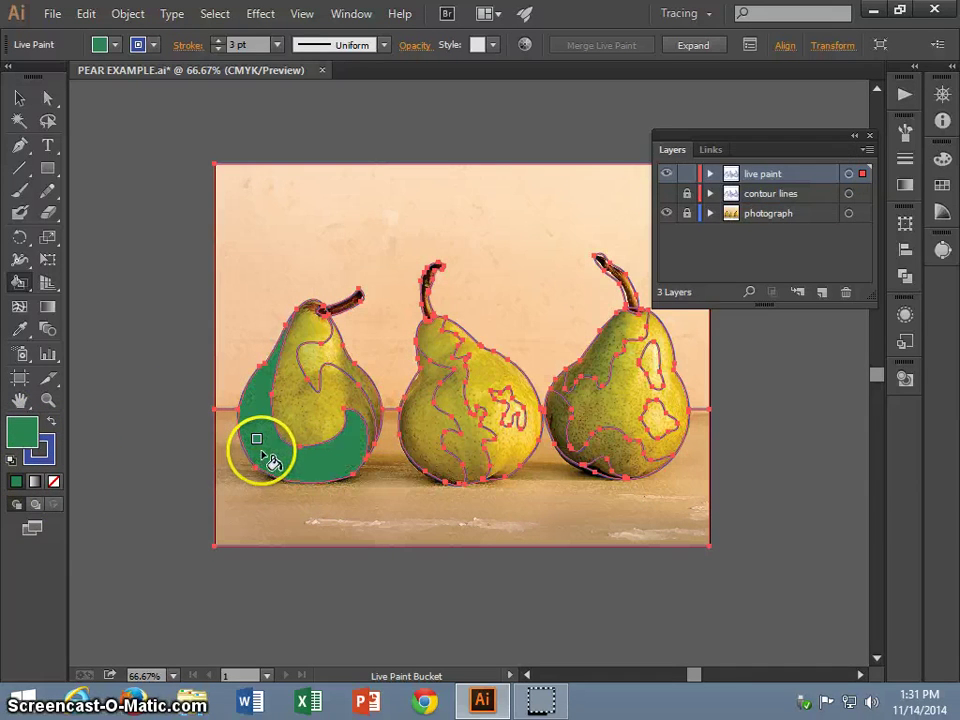
click(506, 455)
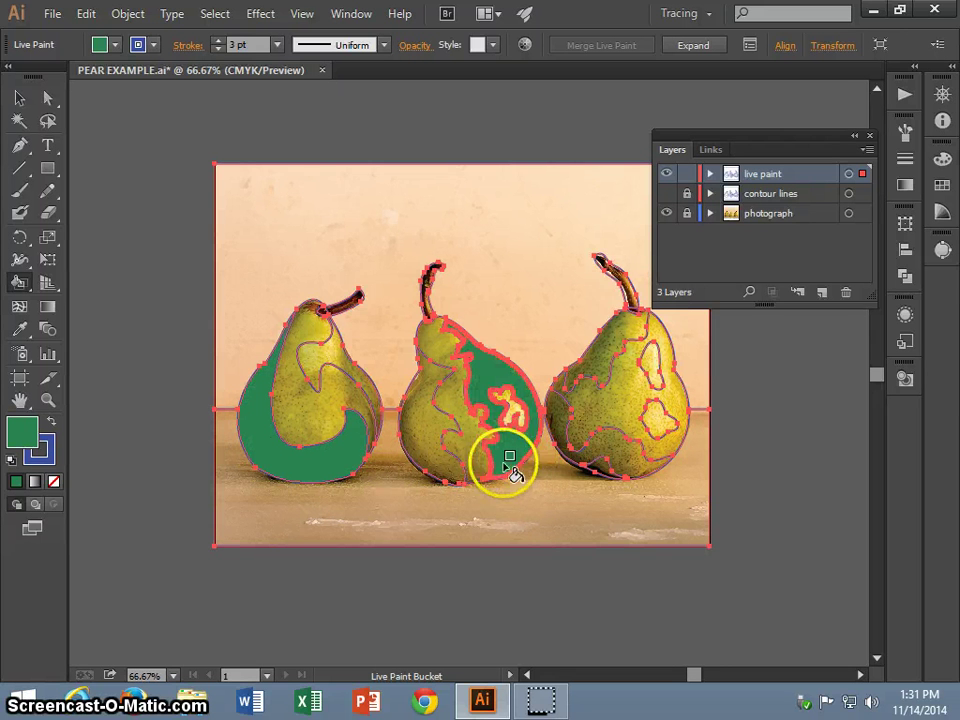
click(621, 455)
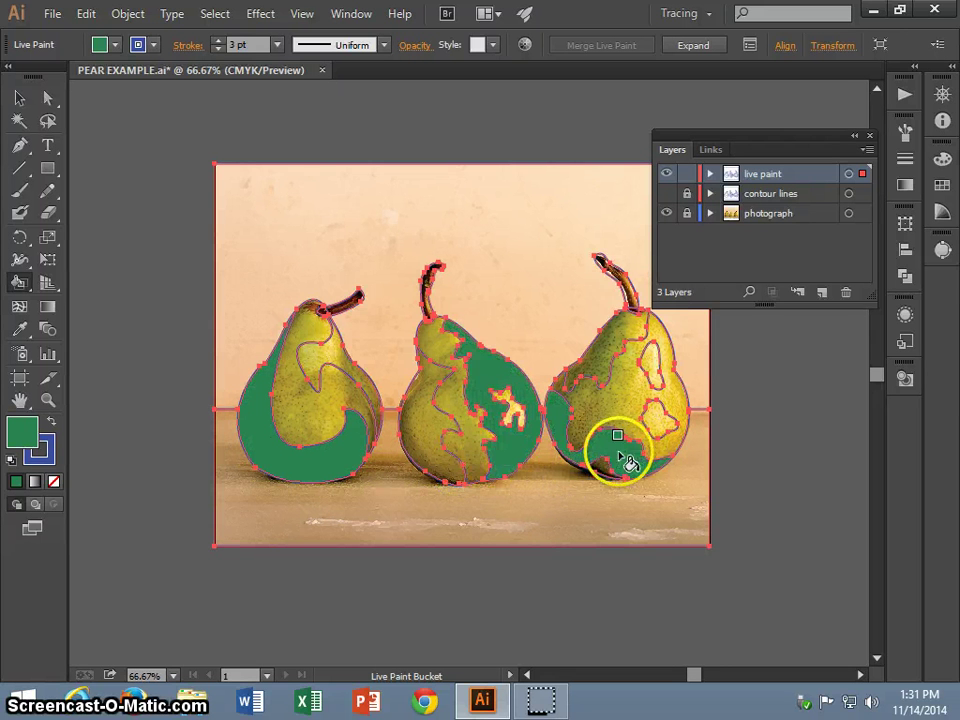
- Try sampling the left pear's colour with the Eyedropper while the Live Paint group is selected, and undo the recolouring
click(20, 330)
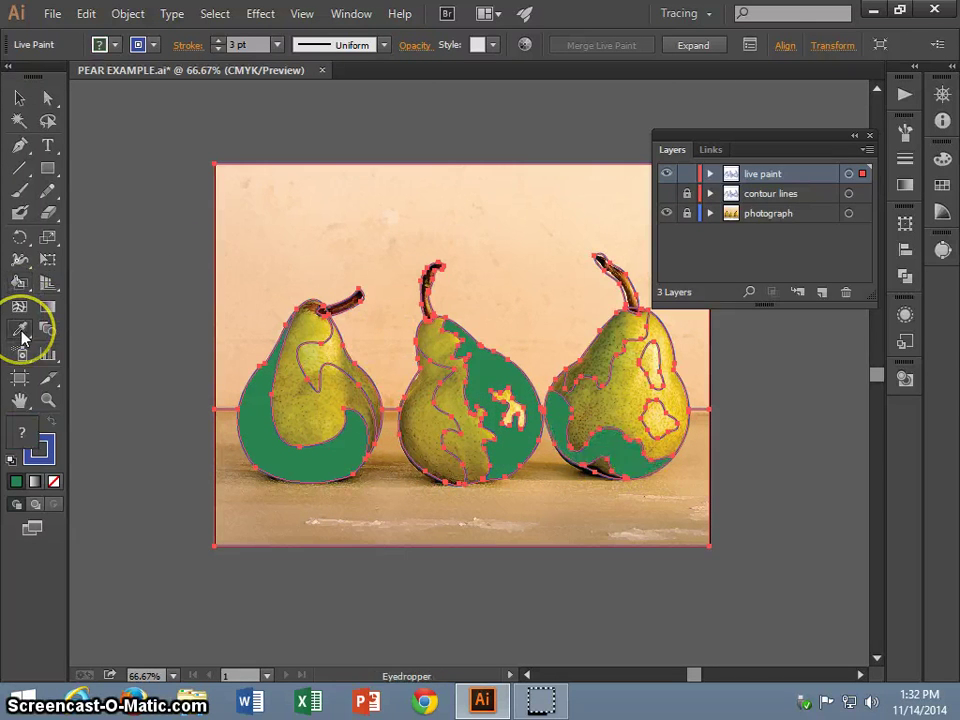
click(300, 410)
click(322, 408)
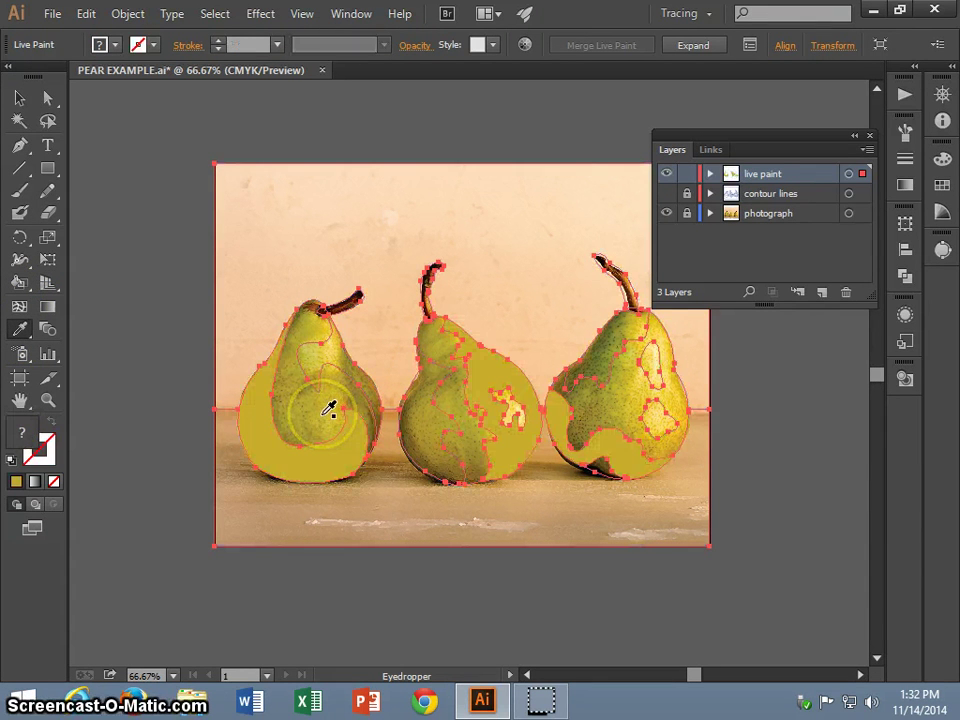
ctrl+click(331, 404)
key(ctrl+z)
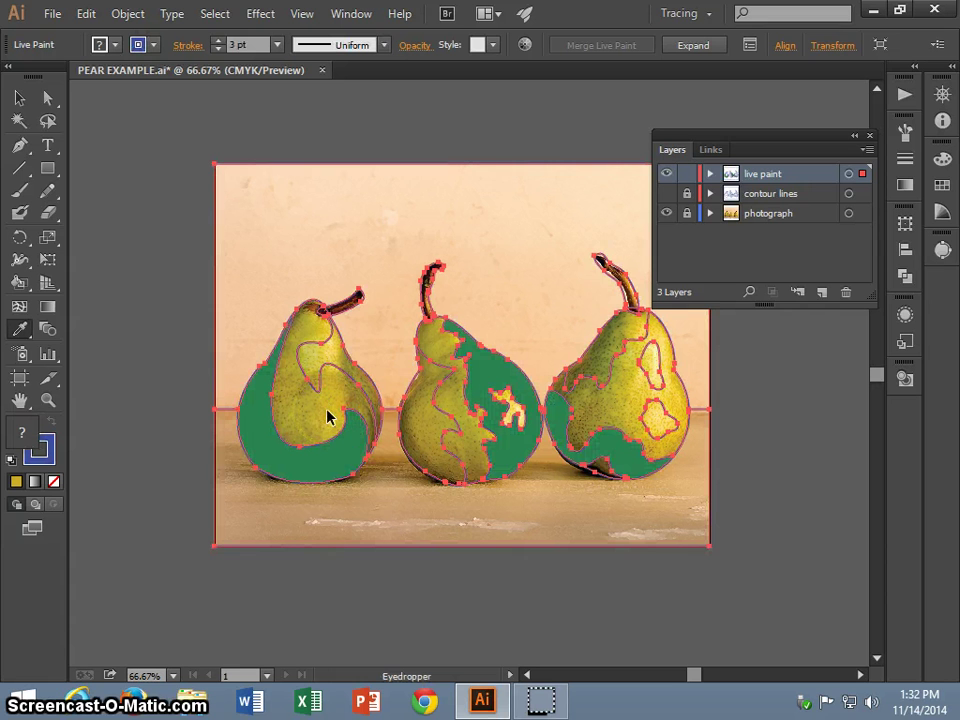
- Deselect the Live Paint group, sample an olive tone from the left pear's photo and fill that pear's large middle region with it
ctrl+click(329, 416)
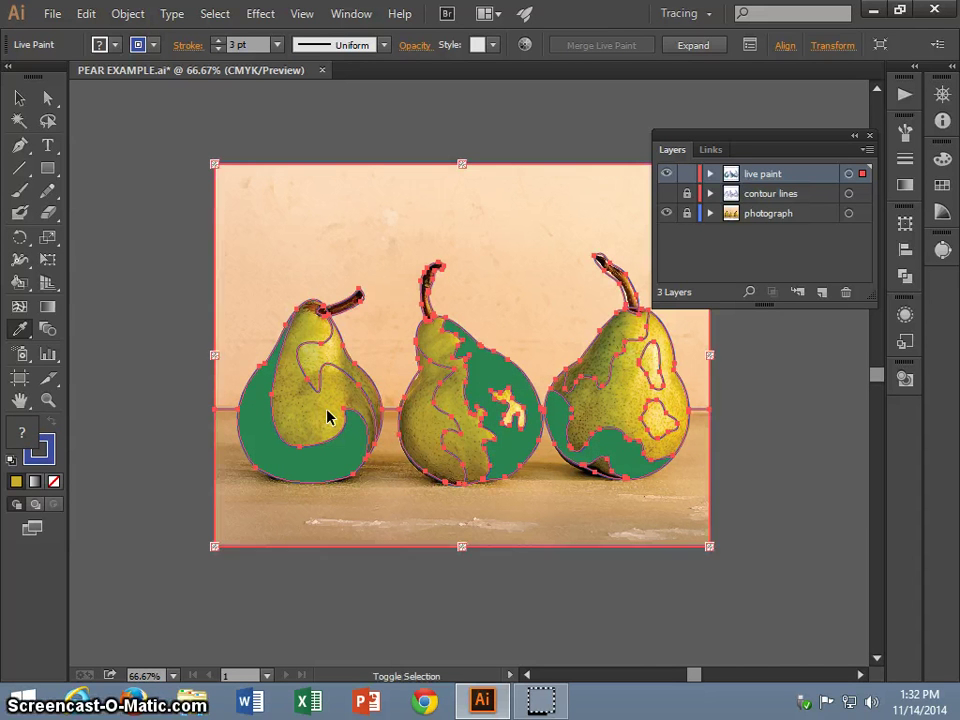
ctrl+click(329, 408)
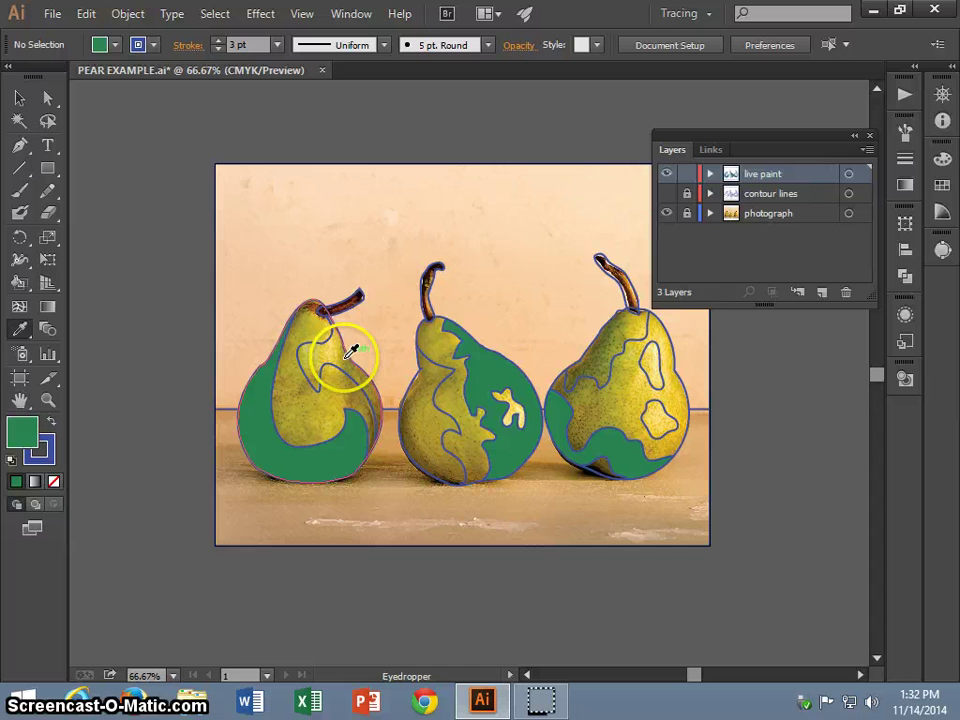
click(311, 326)
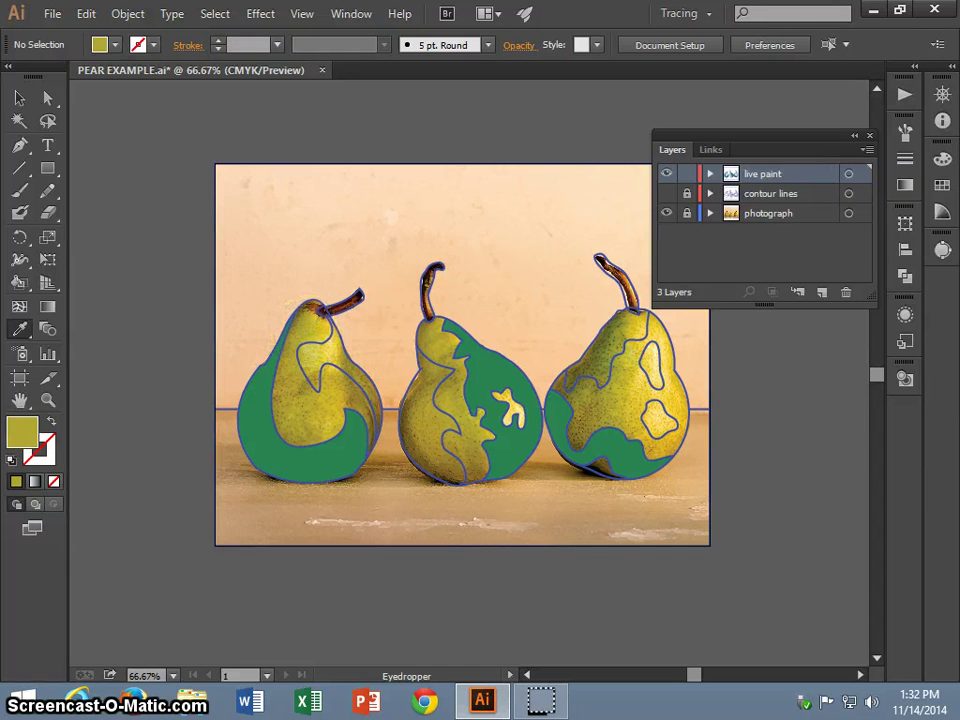
click(20, 284)
click(298, 388)
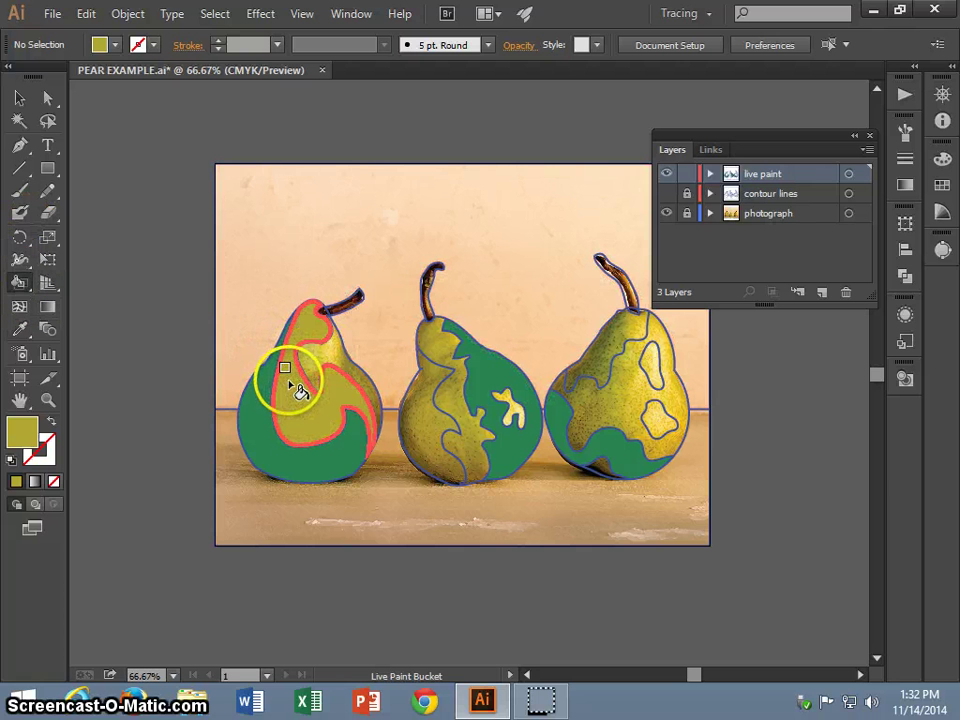
- Sample a light yellow from the right pear's upper highlight in the photo and fill that highlight region with it
click(20, 330)
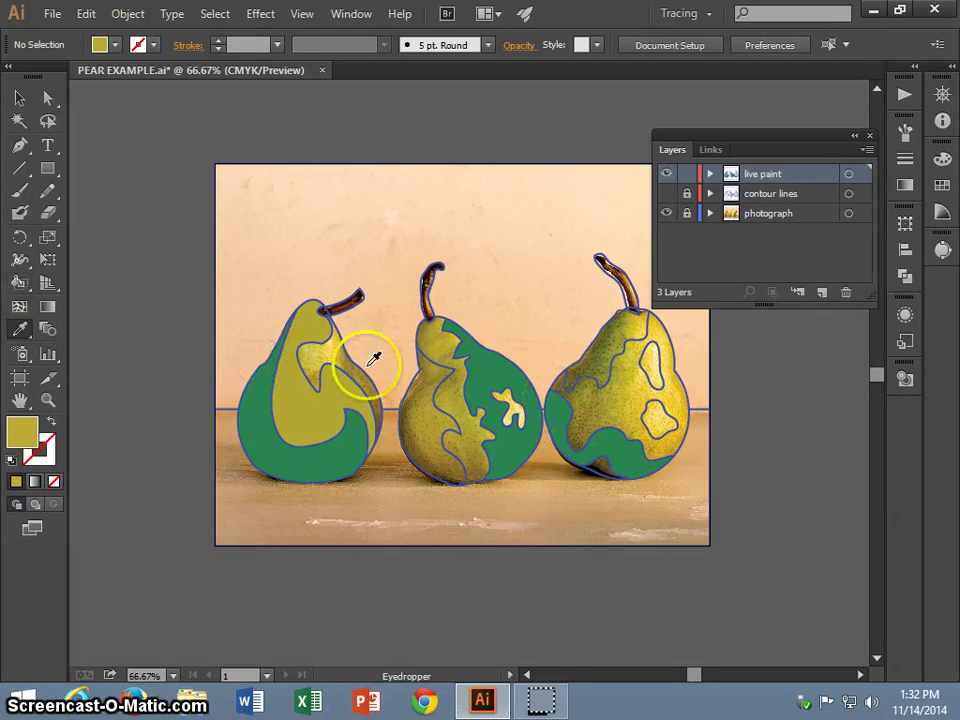
click(657, 354)
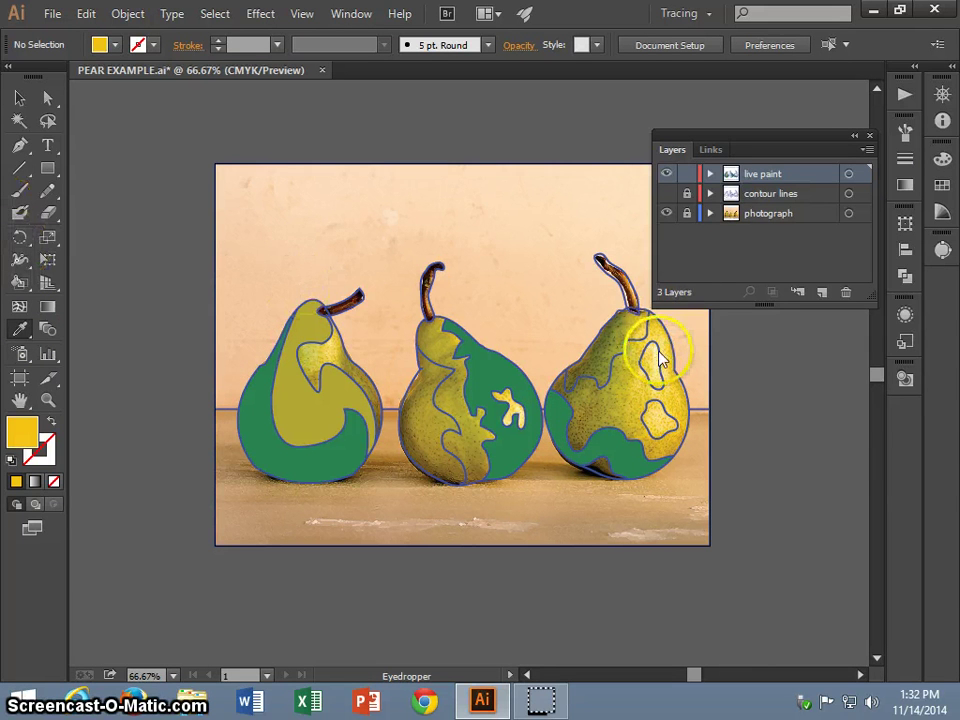
click(662, 344)
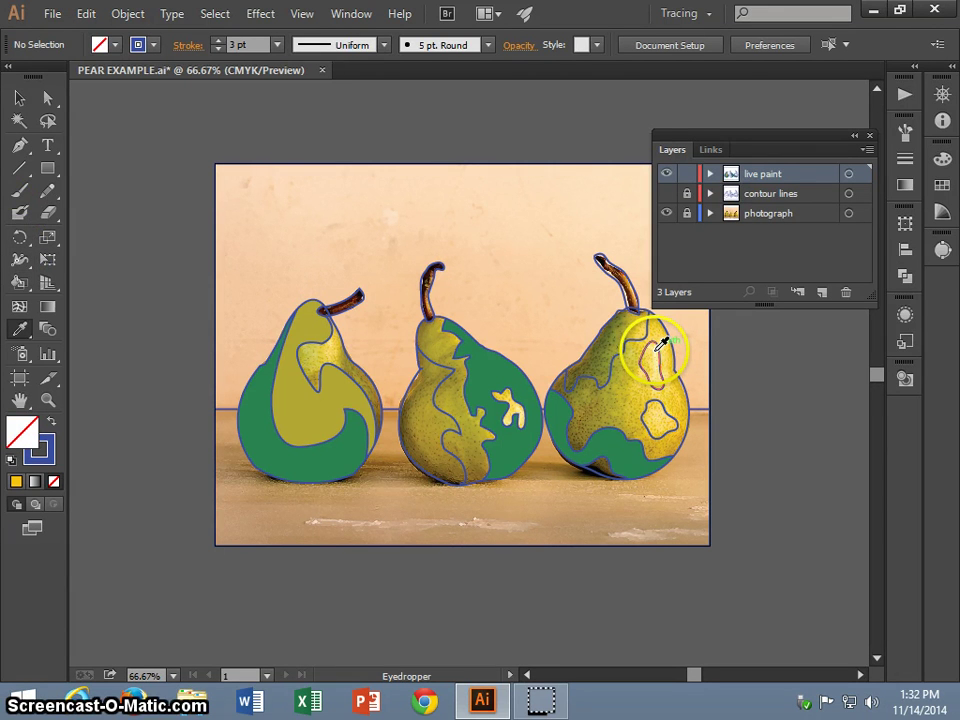
click(658, 351)
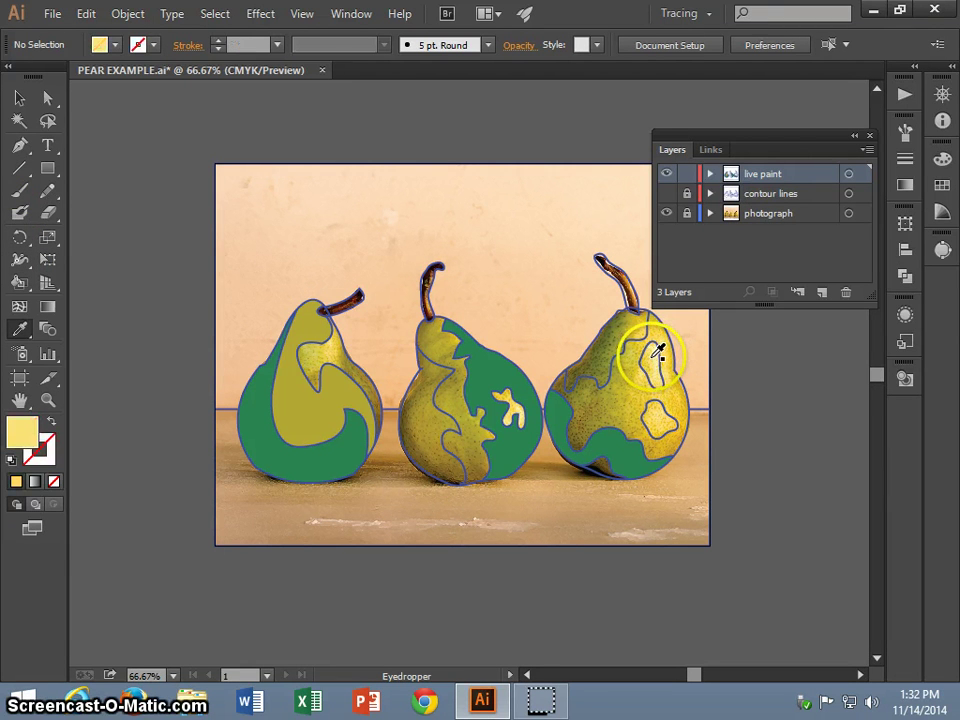
click(19, 283)
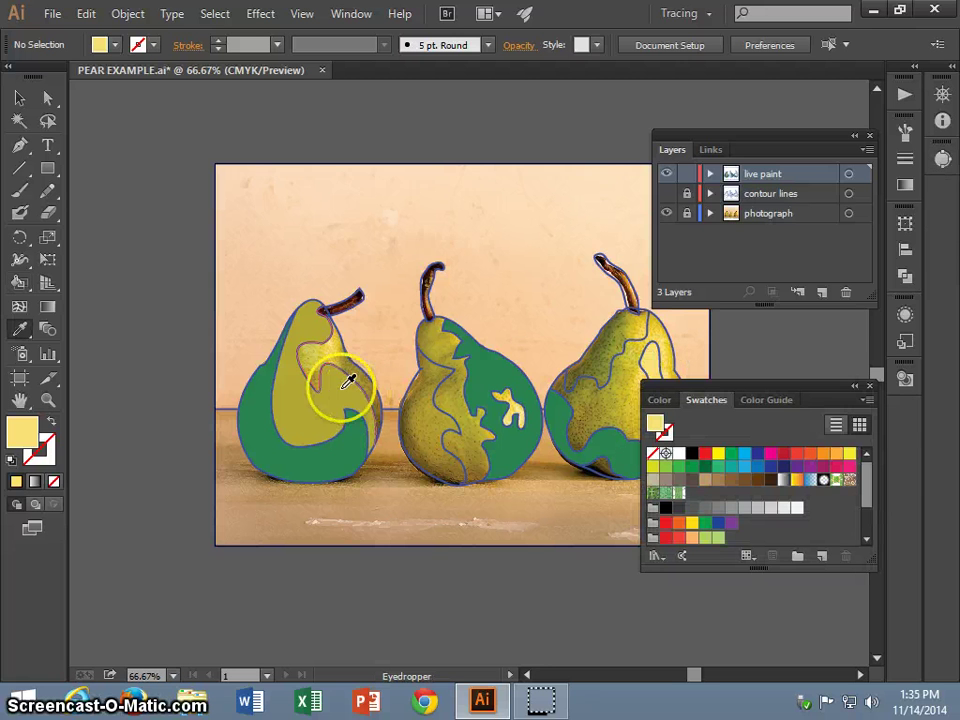
- Use the Live Paint Bucket with the stroke set to None to remove the blue lines from the left pear's contours
click(24, 279)
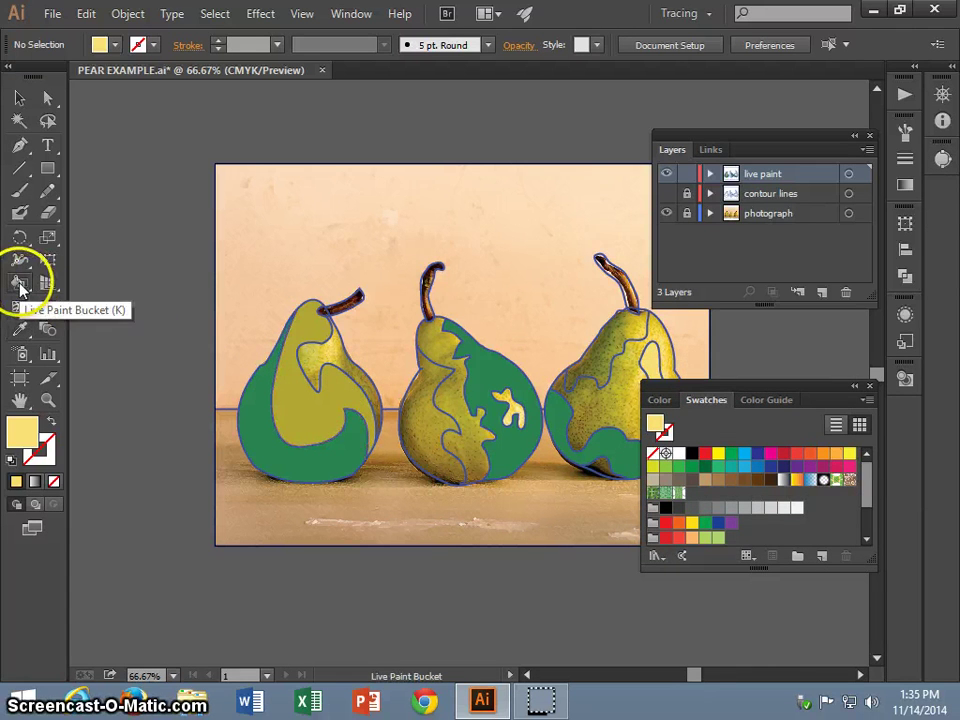
click(50, 455)
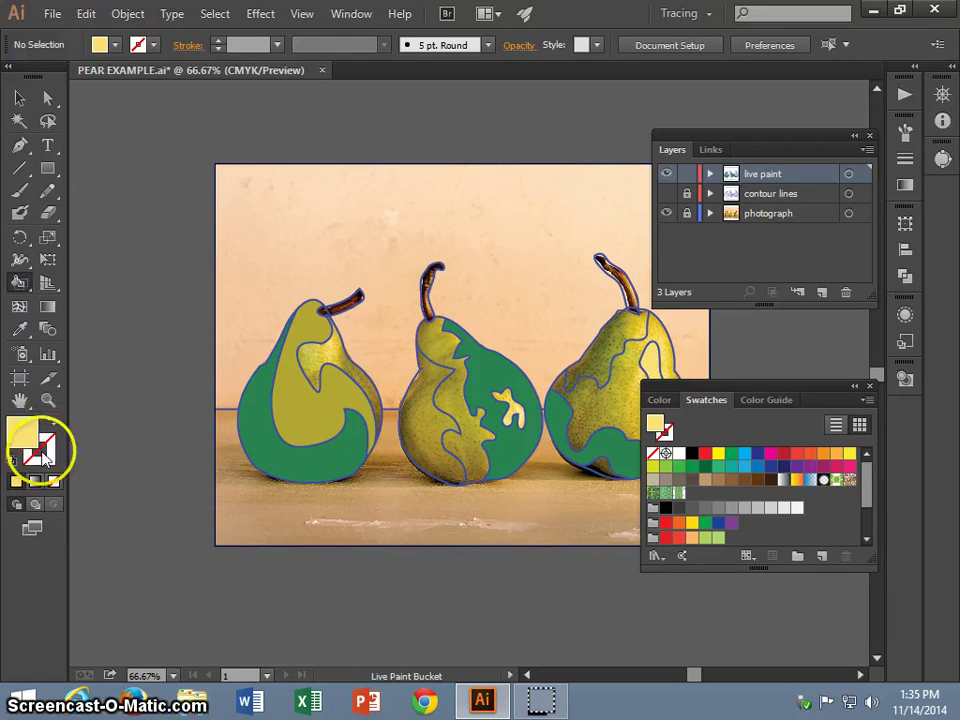
key(x)
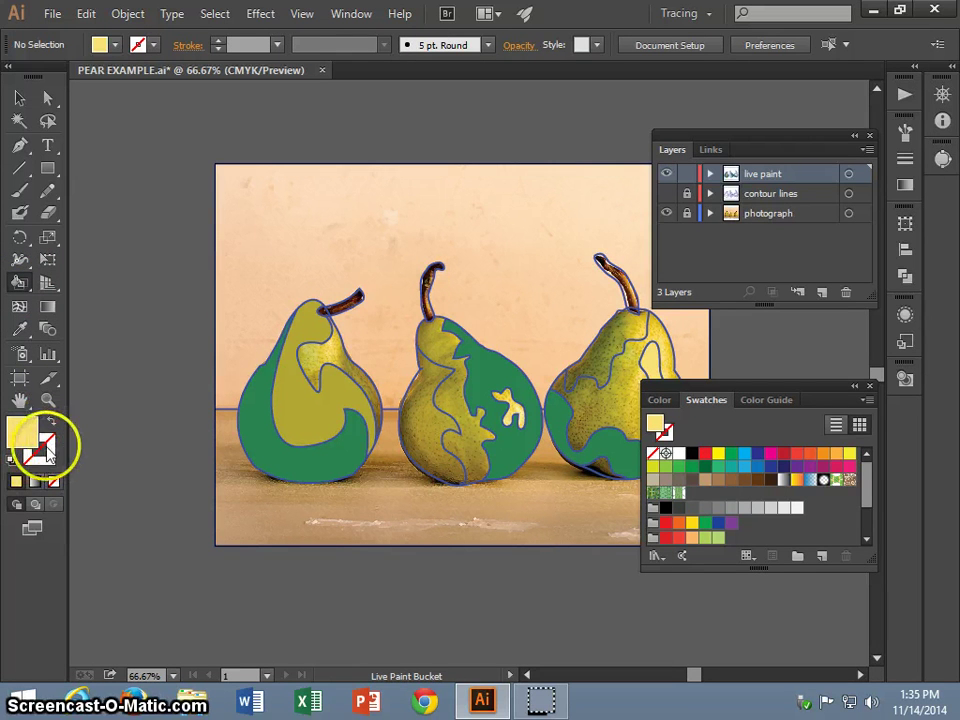
click(259, 396)
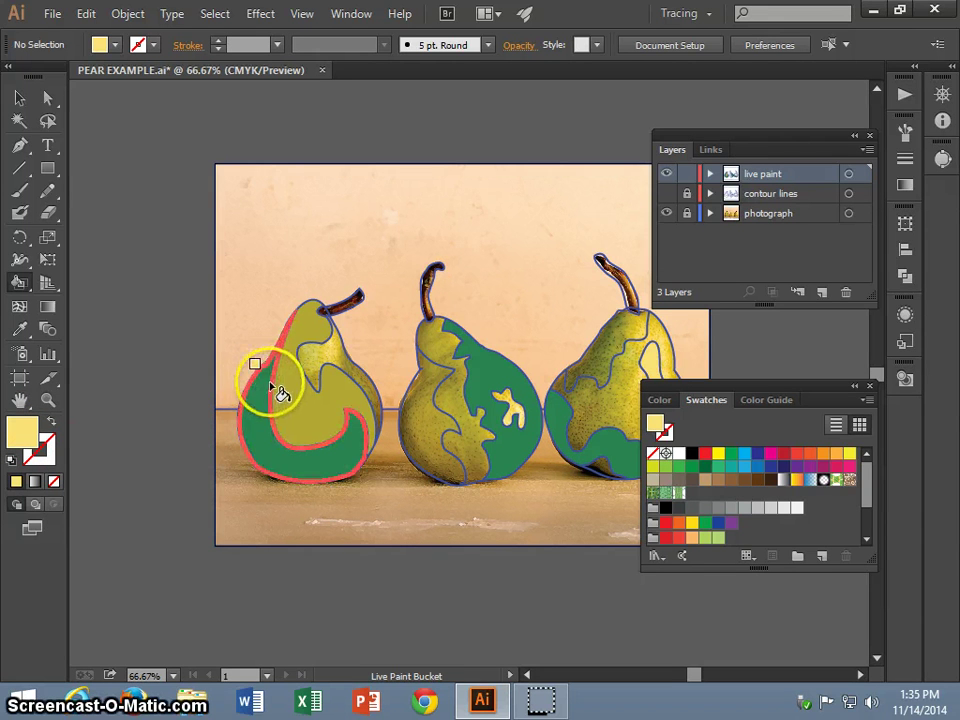
key(shift)
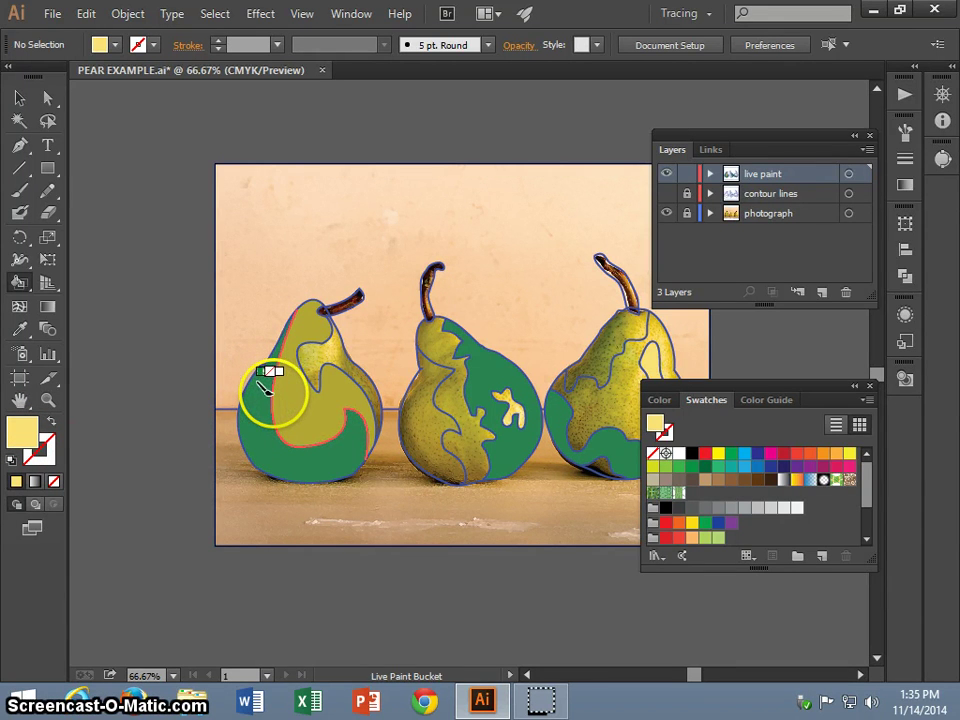
key(ctrl+equal)
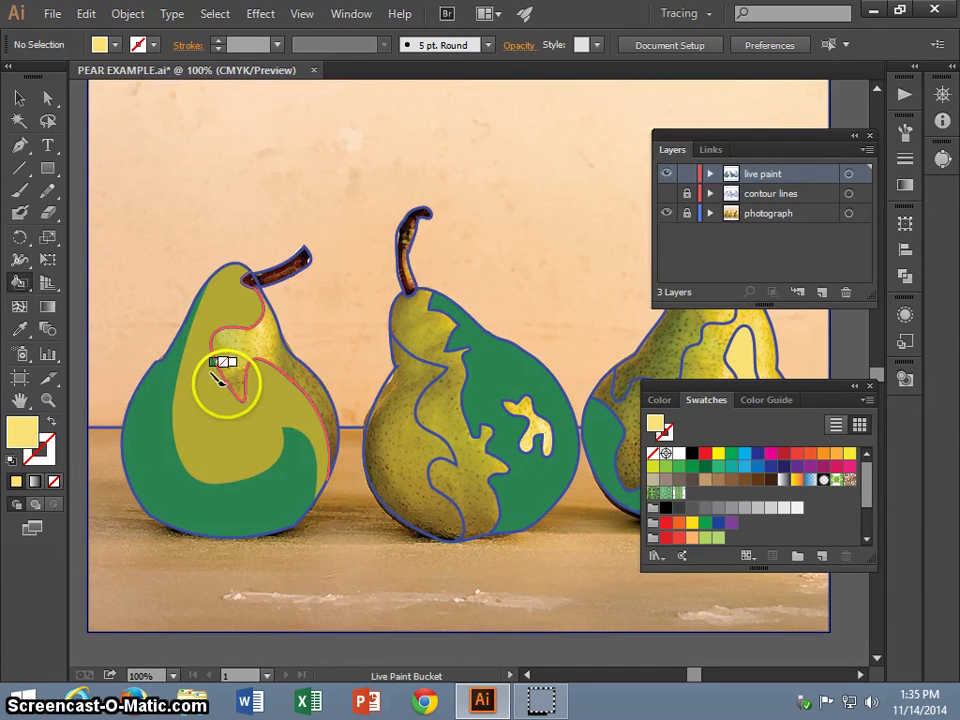
click(141, 368)
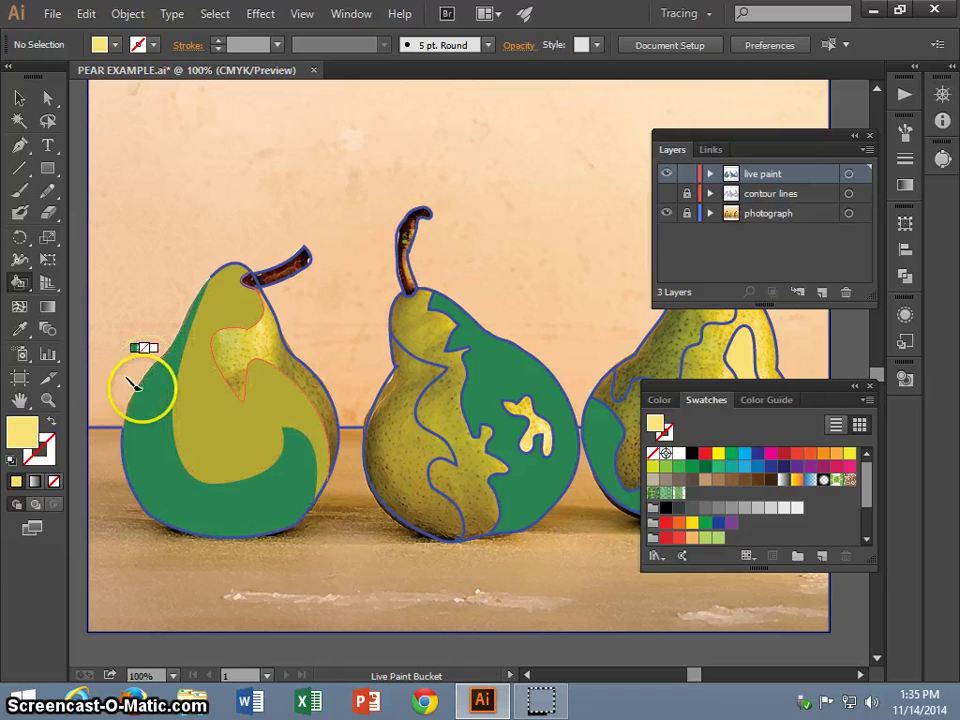
click(148, 440)
click(40, 452)
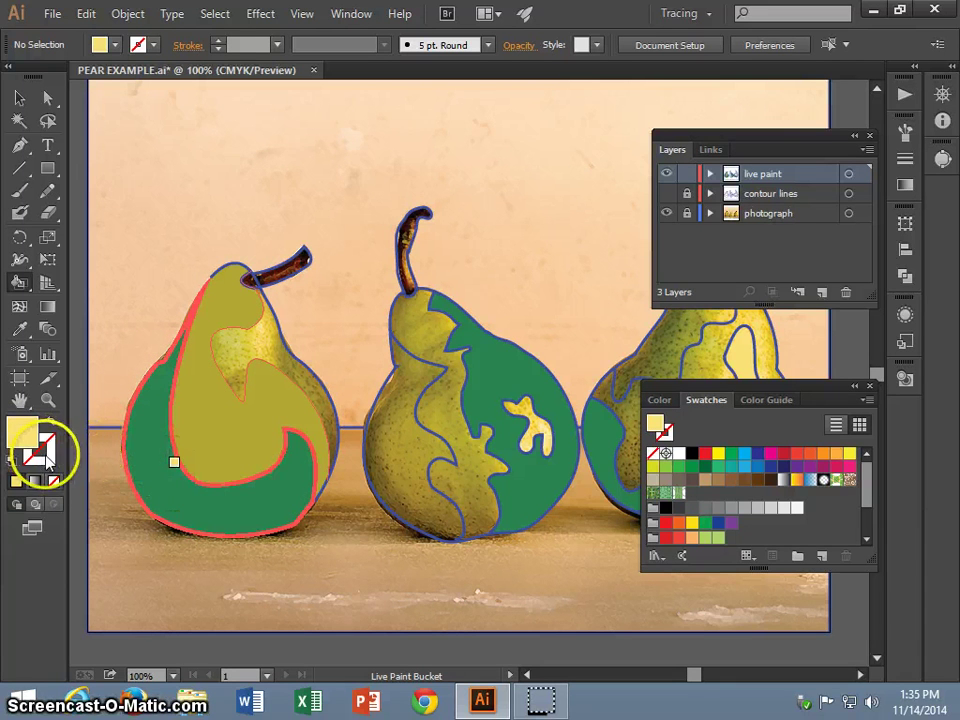
click(20, 428)
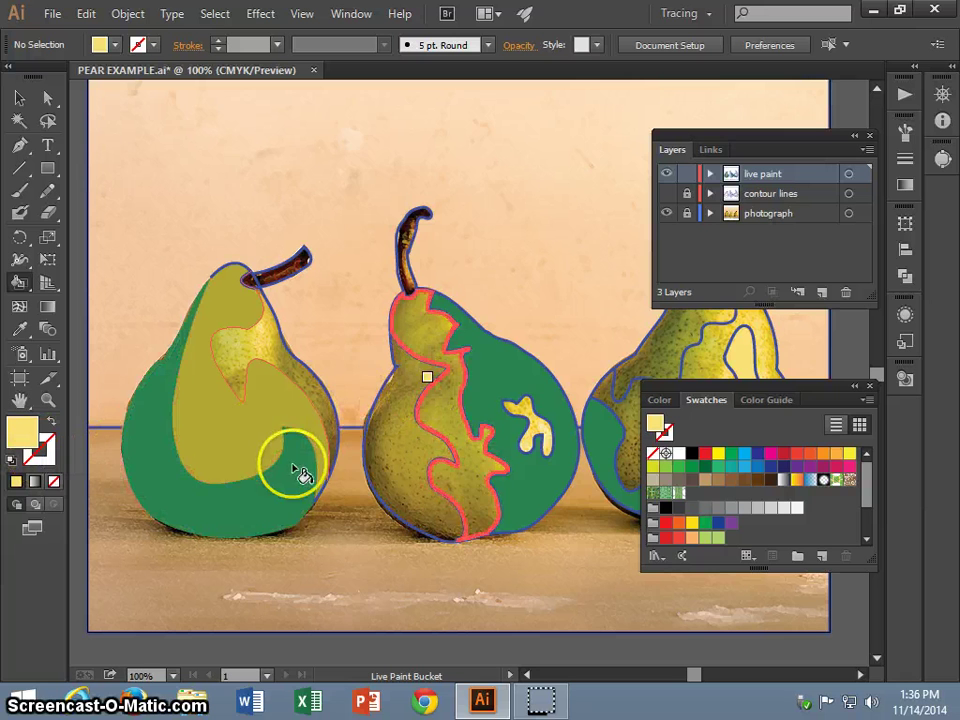
- Set the stroke colour to black (000000) and paint the left pear's contour lines with a 1 pt stroke
double_click(48, 455)
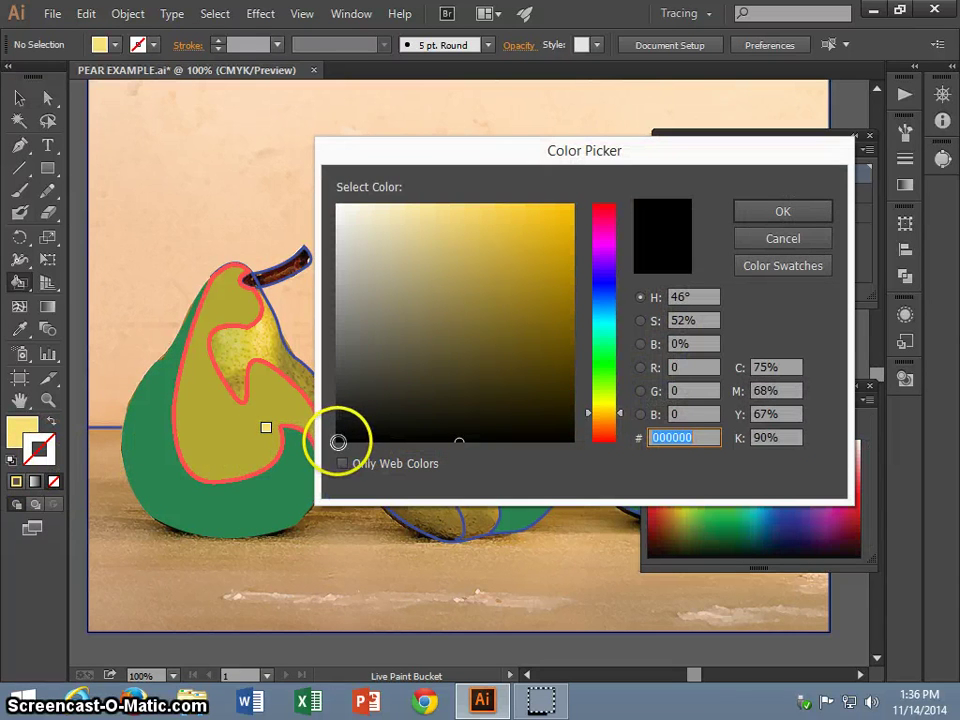
click(340, 439)
click(798, 214)
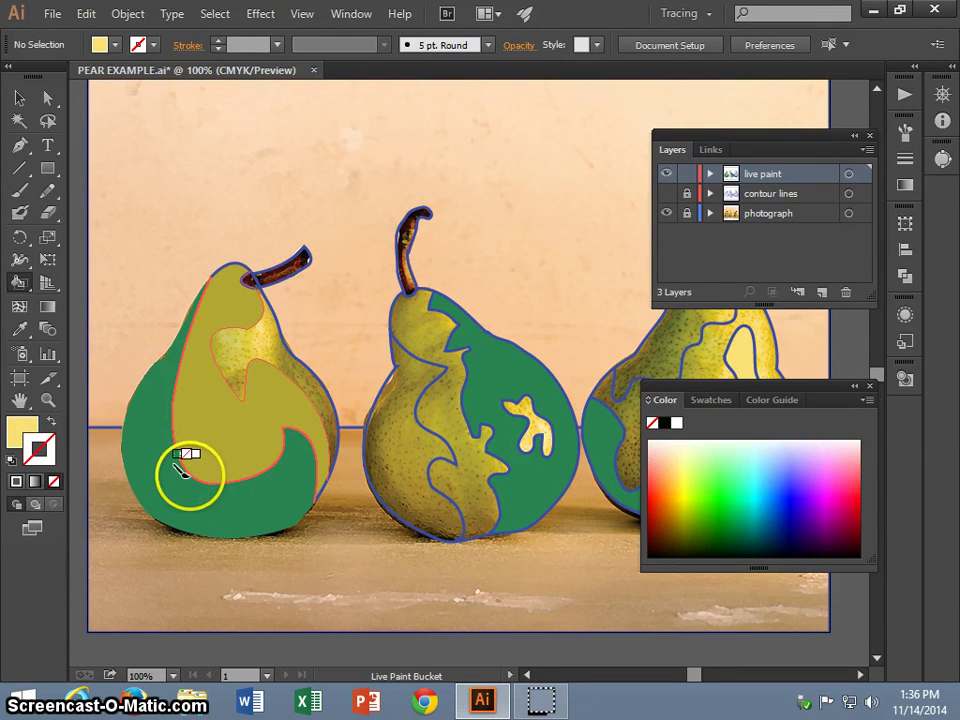
double_click(42, 452)
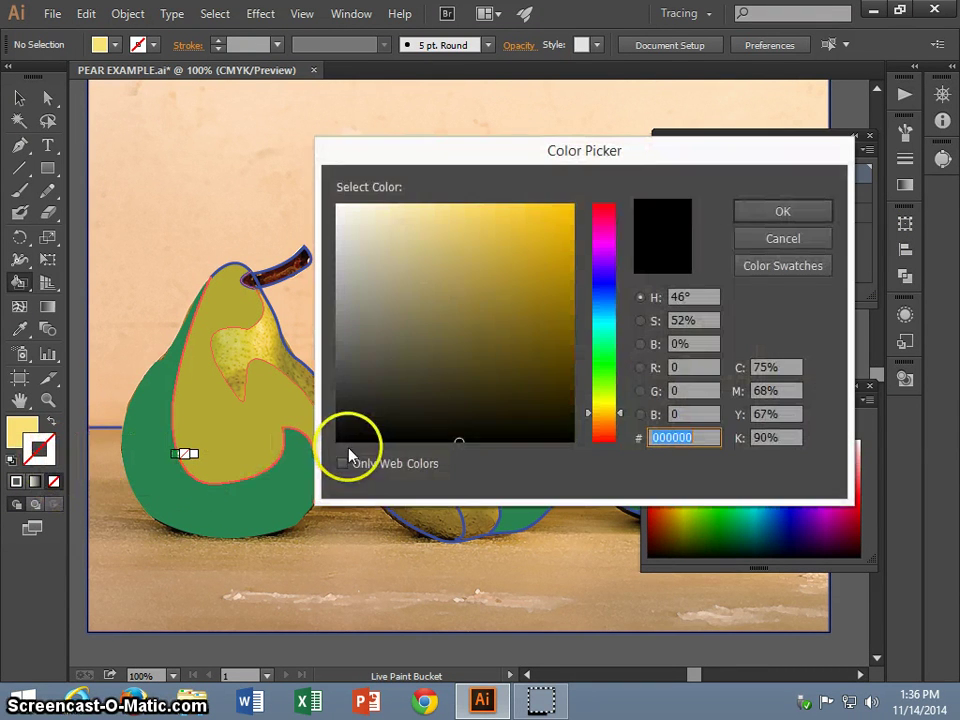
click(337, 437)
click(797, 213)
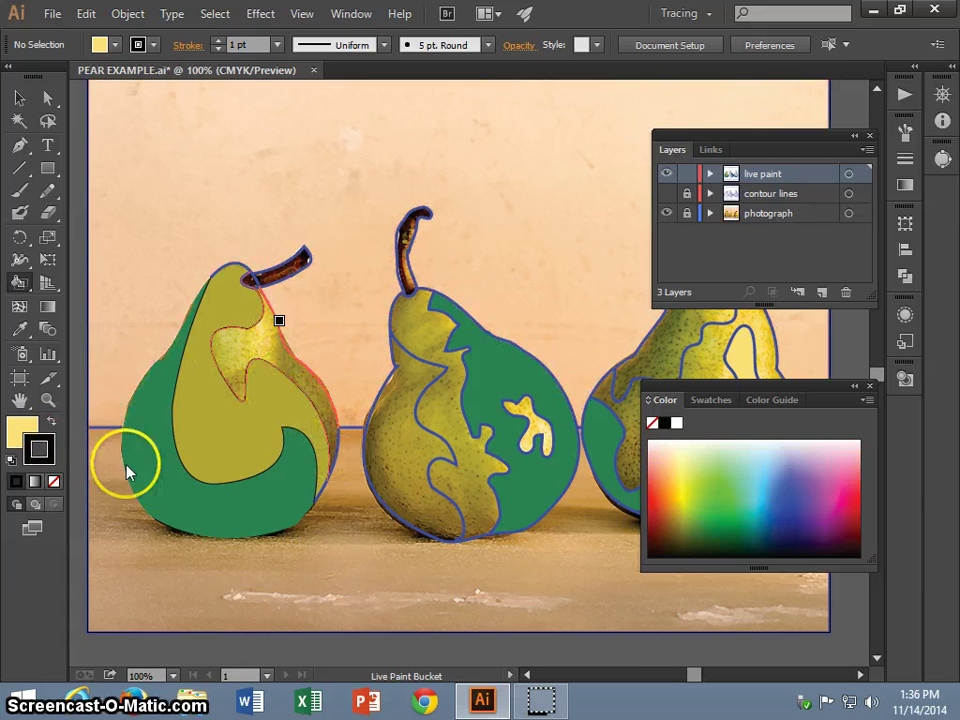
click(172, 450)
click(322, 452)
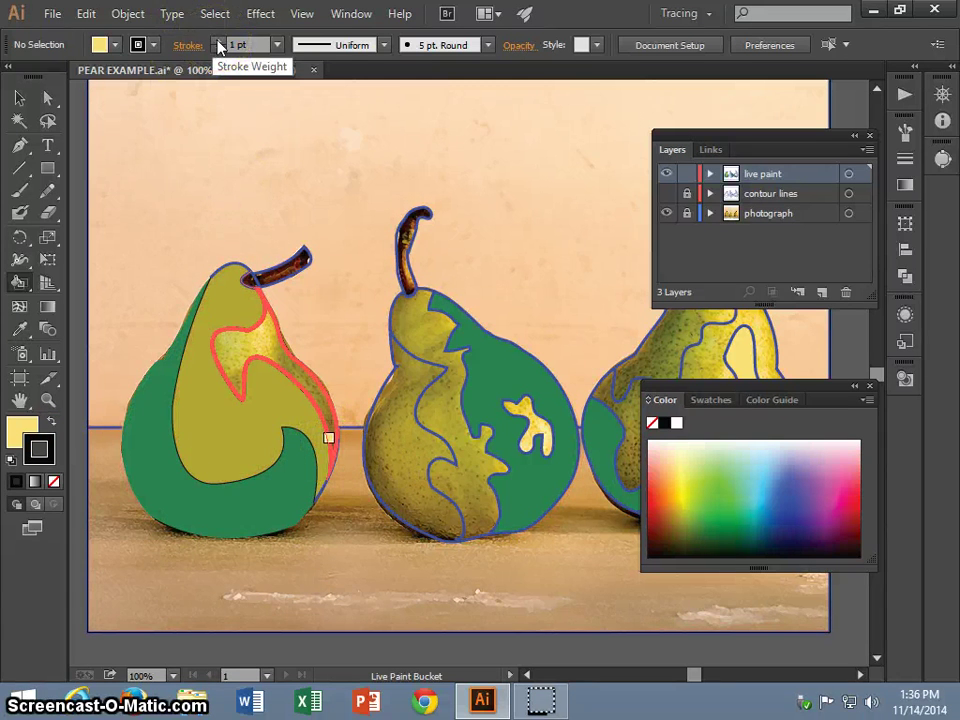
- Set the stroke weight to 2 pt and paint black strokes along the left pear's contours and the middle pear's upper-right edge
click(180, 429)
key(ctrl+z)
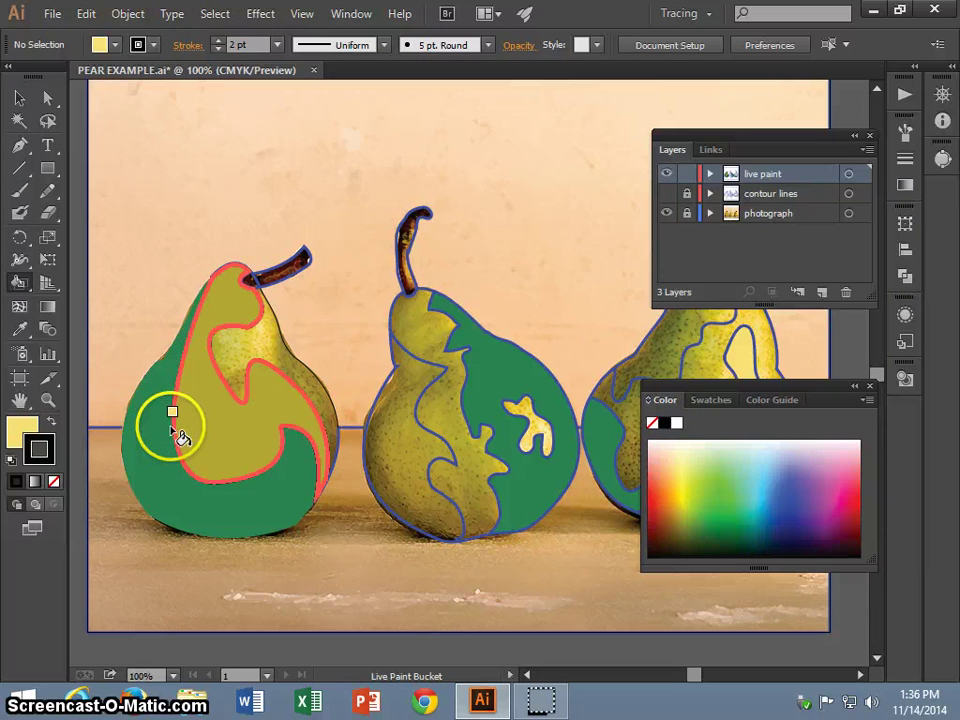
click(172, 422)
click(172, 426)
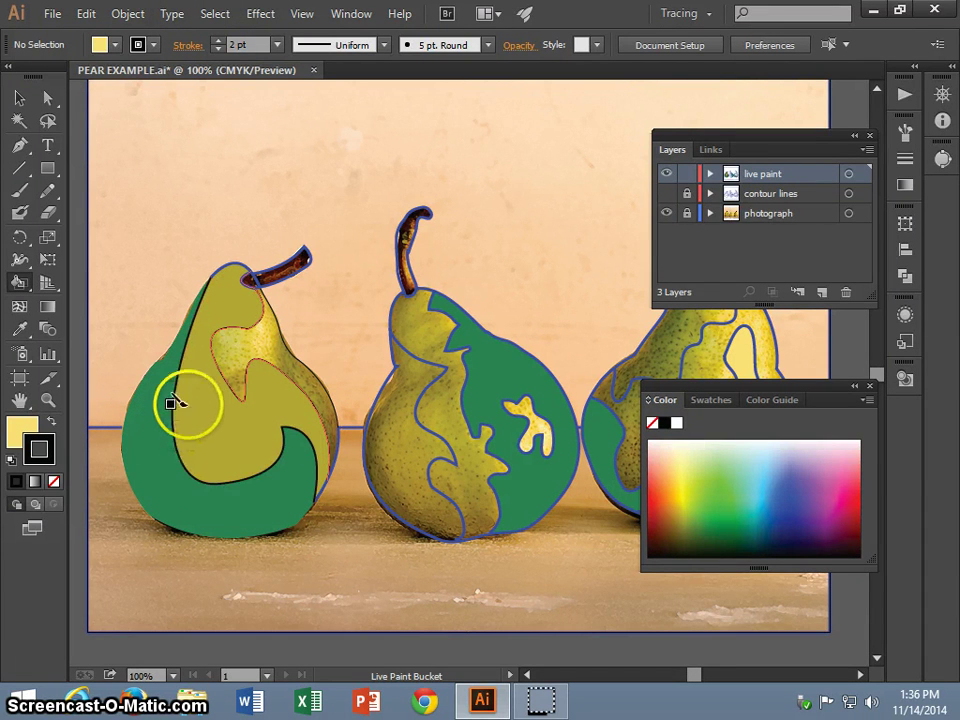
key(ctrl+z)
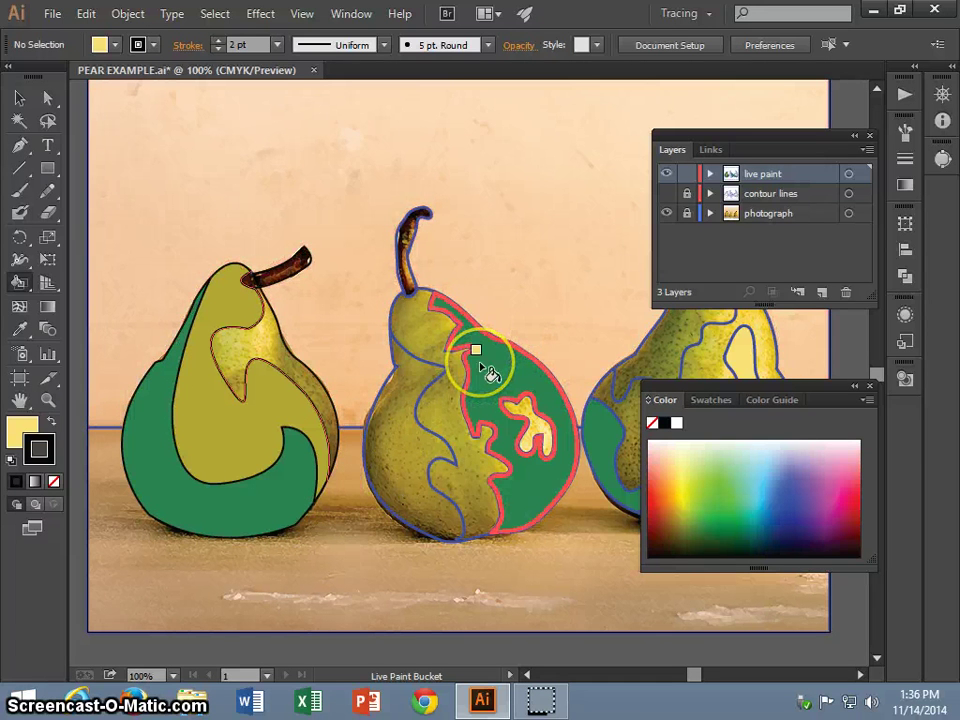
click(484, 323)
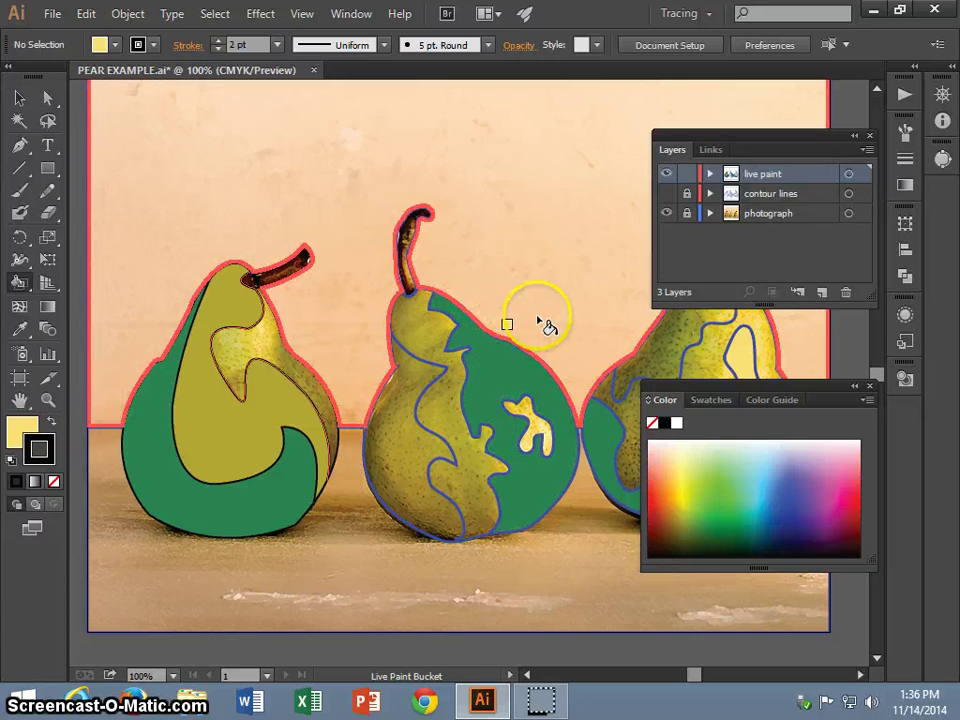